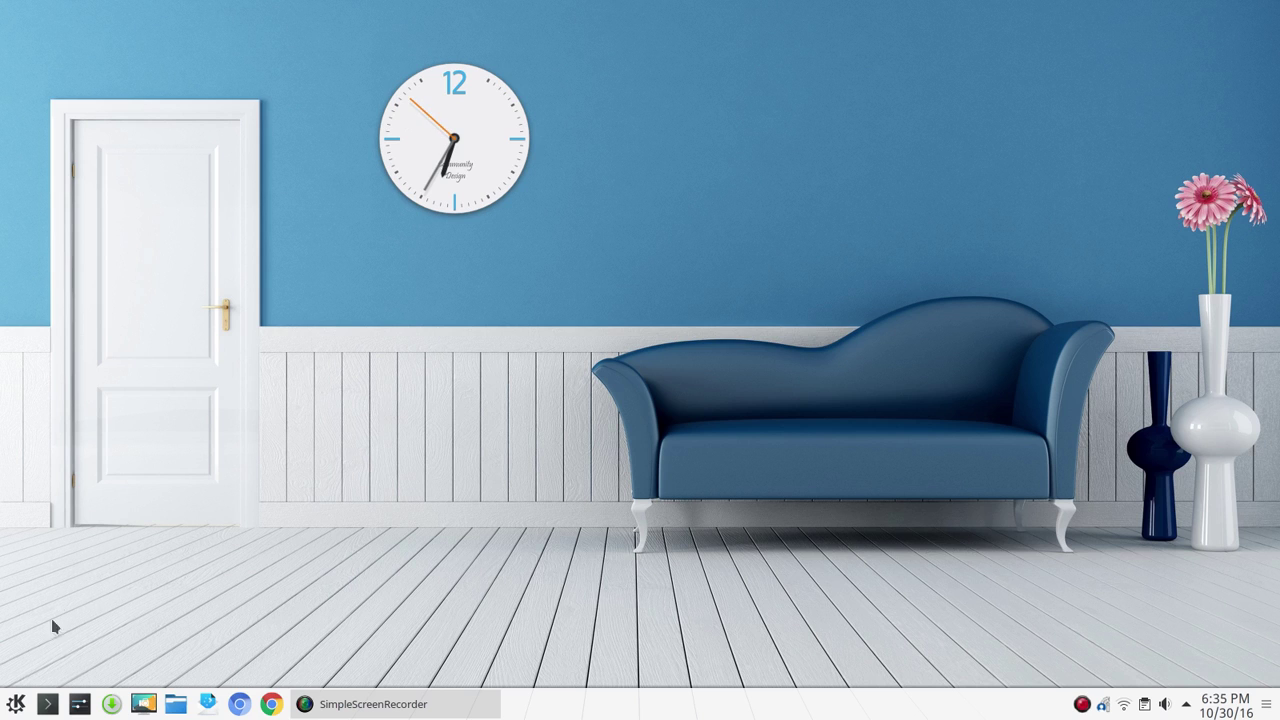
Launch PDF Shuffler from the Office menu and move its window to the screen centre.
left_click(15, 705)
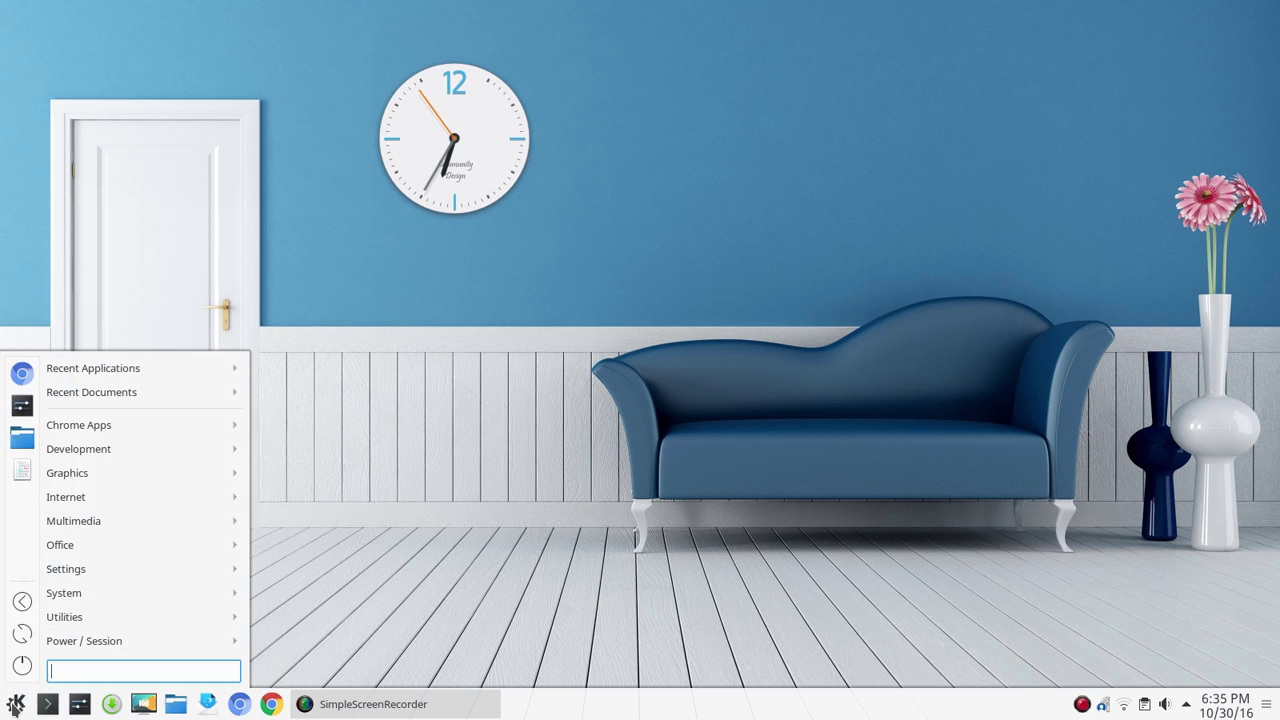
mouse_move(69, 549)
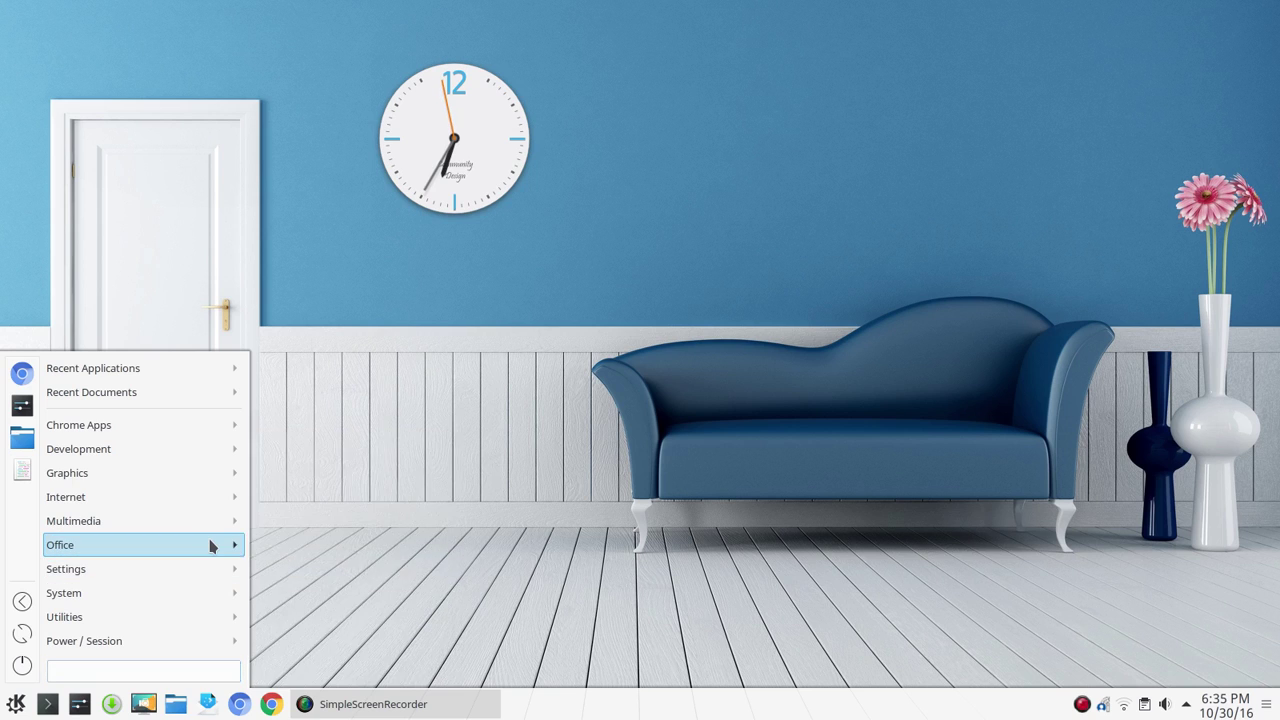
mouse_move(211, 546)
left_click(334, 614)
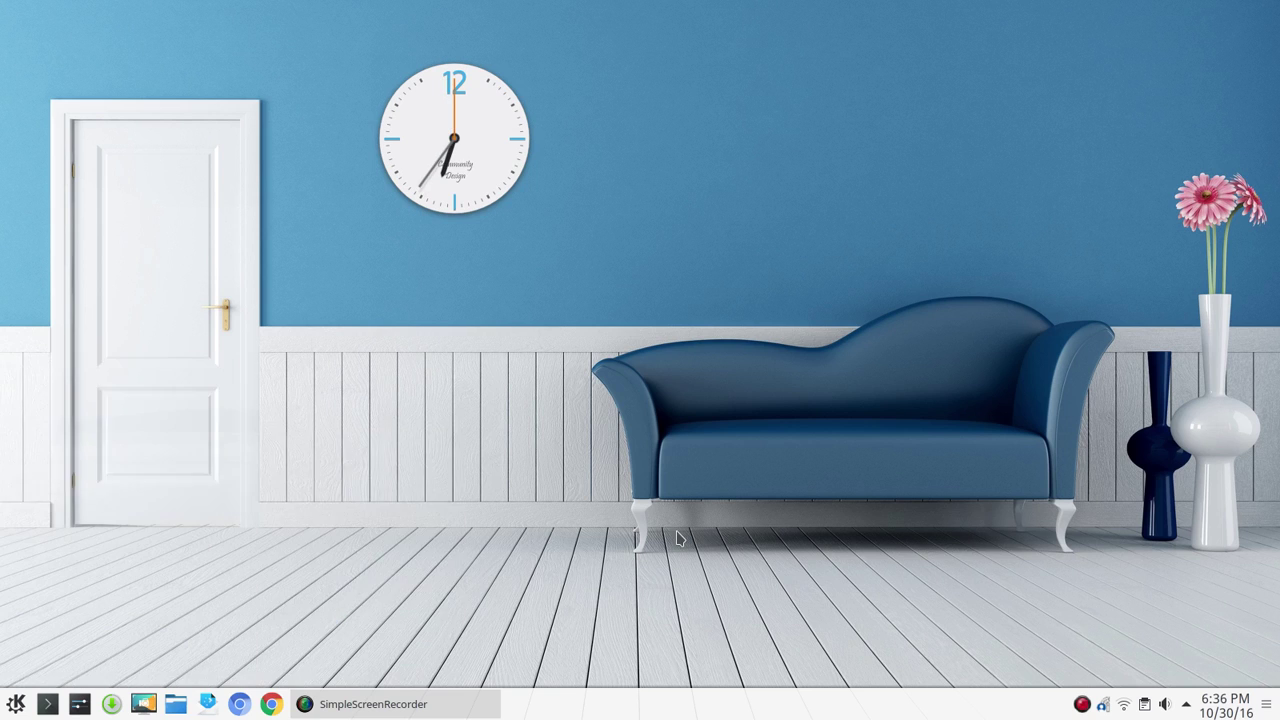
left_click_drag(434, 9, 752, 134)
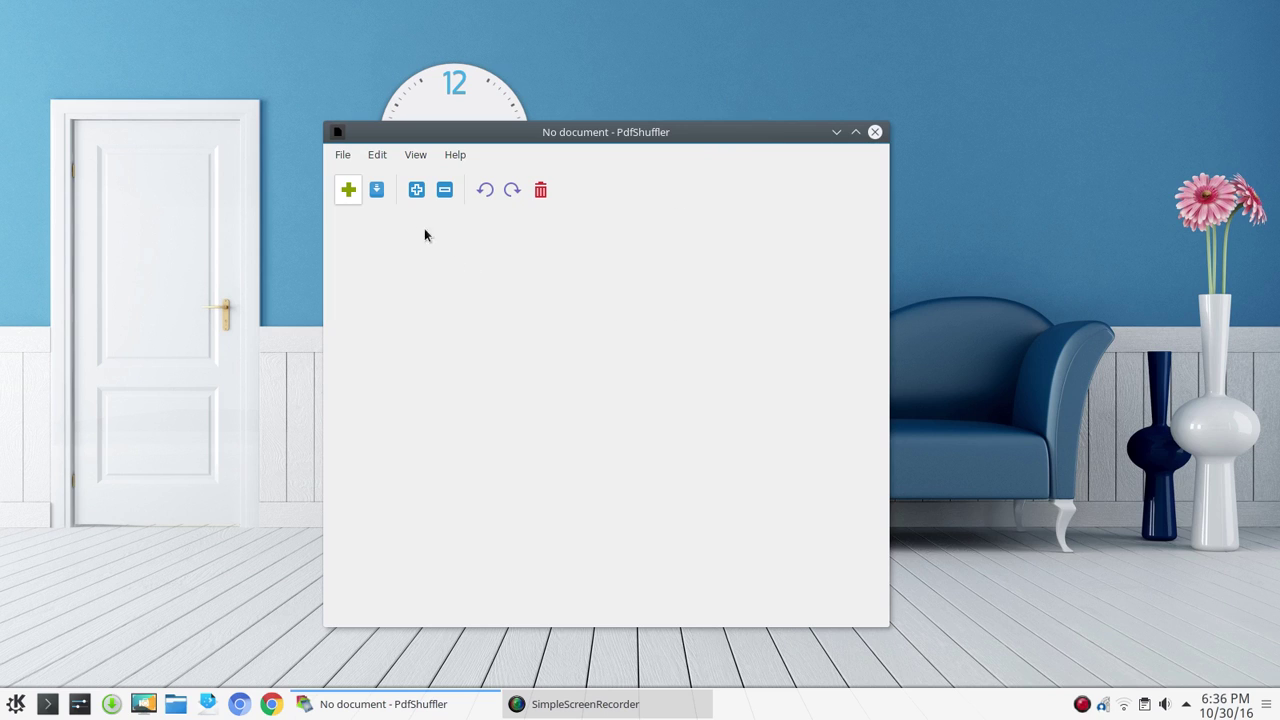
Load buying_a_horse.pdf from the Downloads folder.
left_click(347, 192)
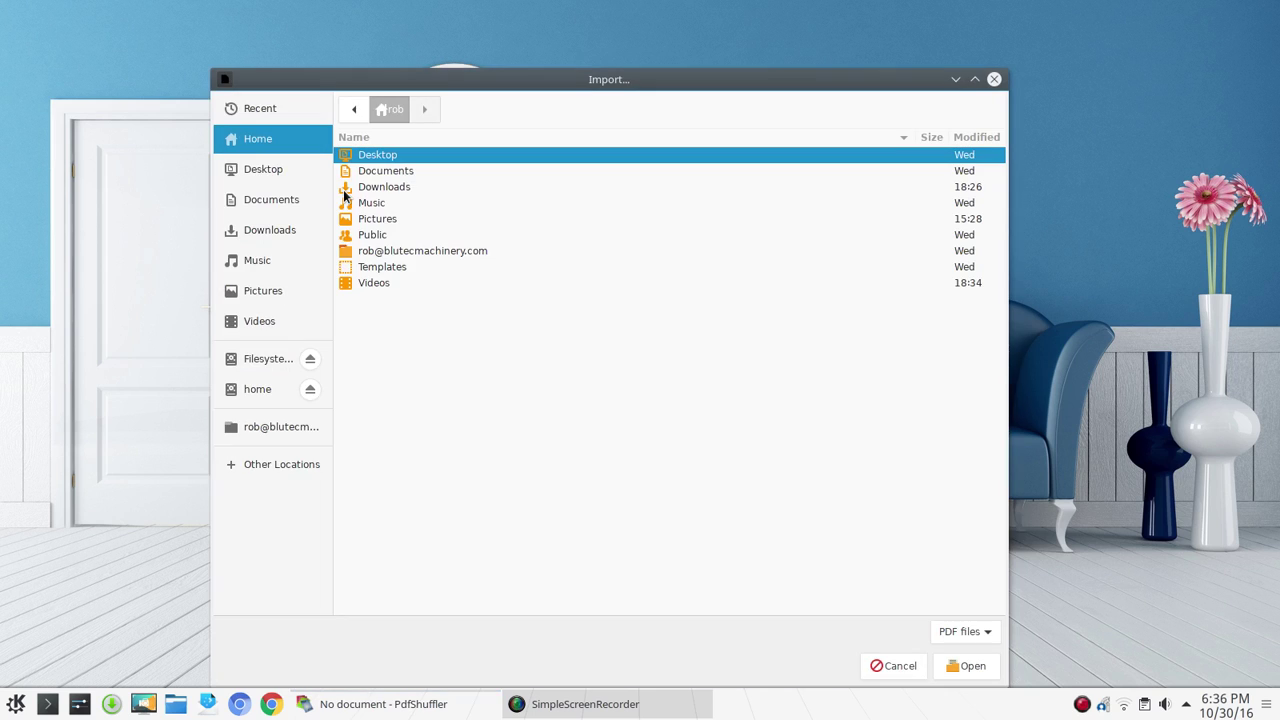
double_click(397, 190)
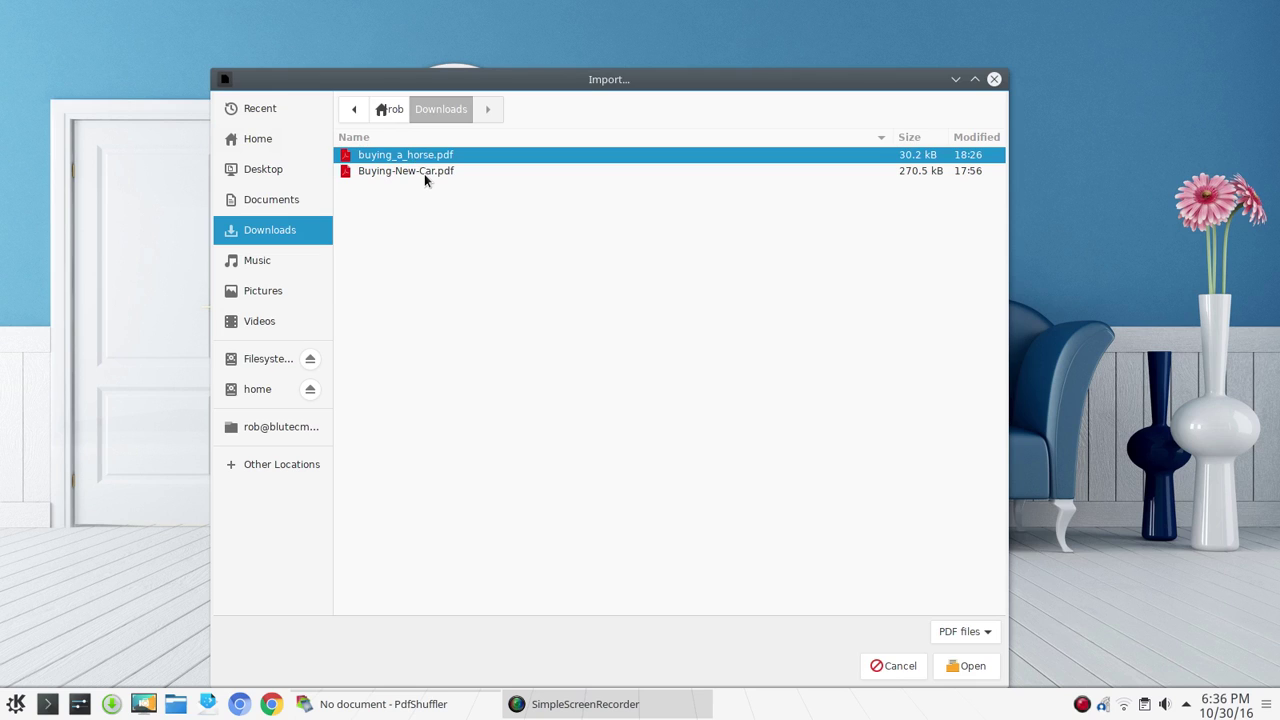
left_click(968, 666)
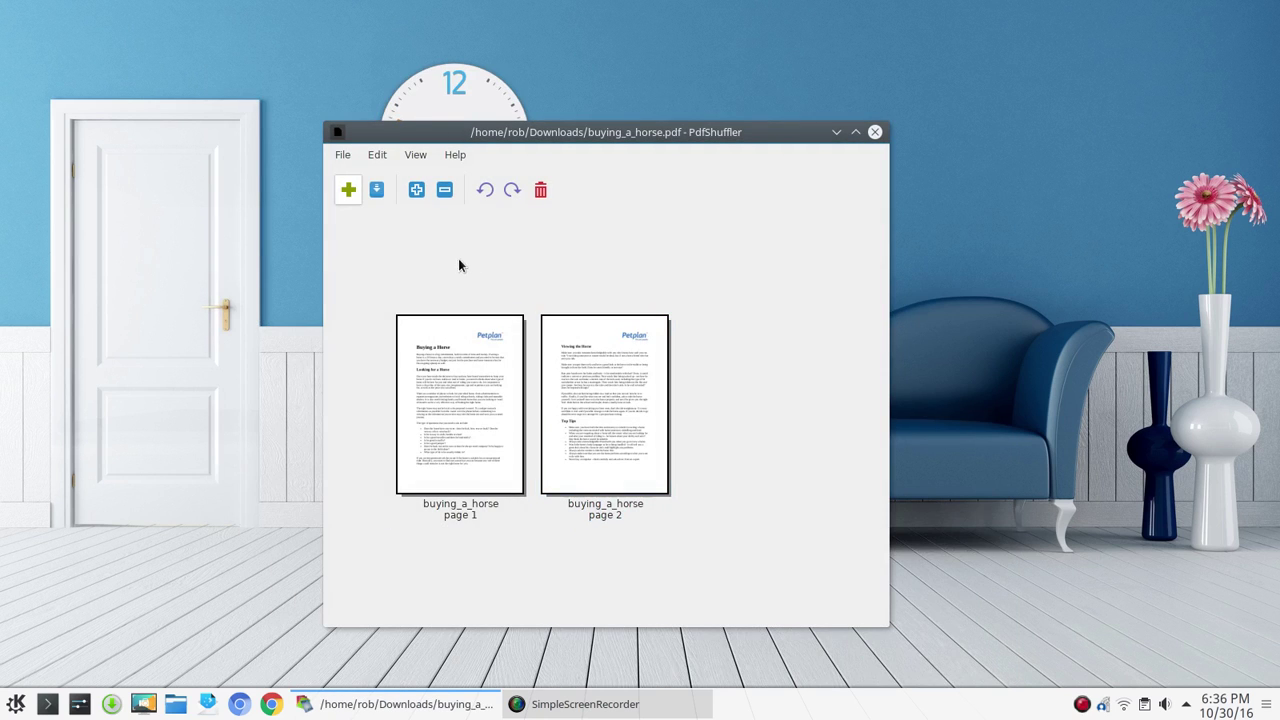
Append Buying-New-Car.pdf after the horse pages and maximize the window.
left_click(348, 191)
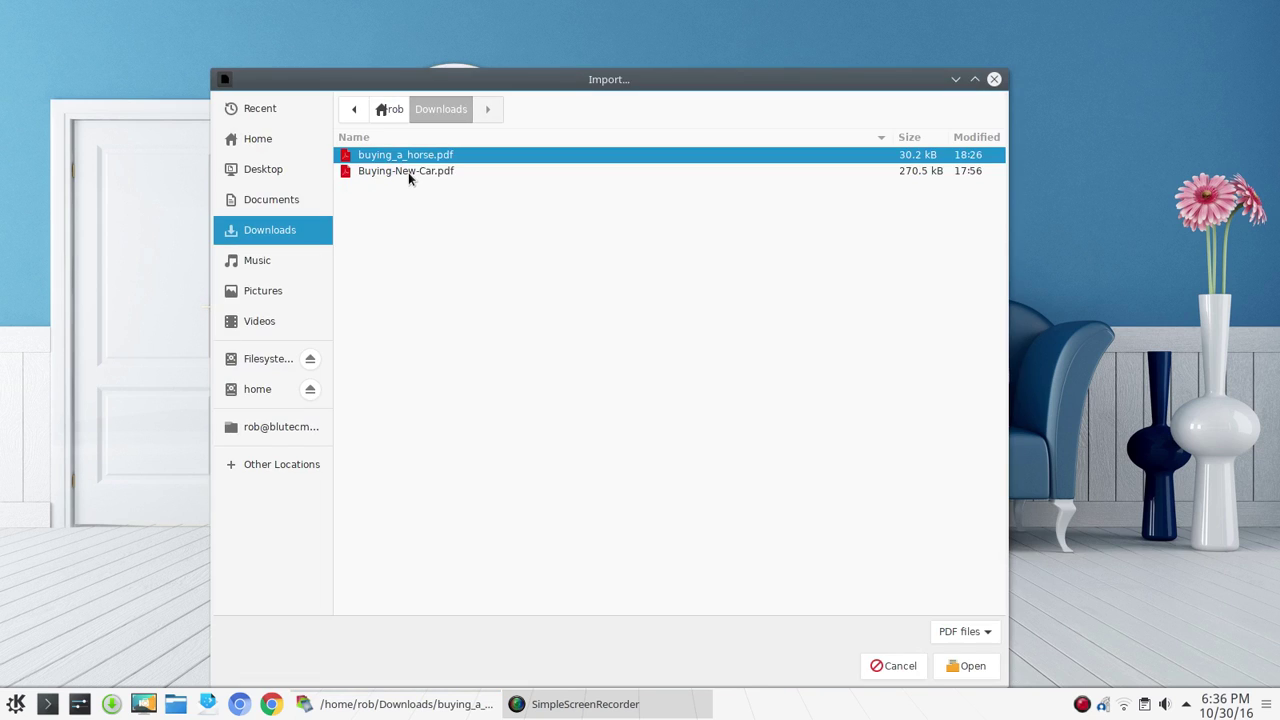
left_click(408, 172)
left_click(962, 665)
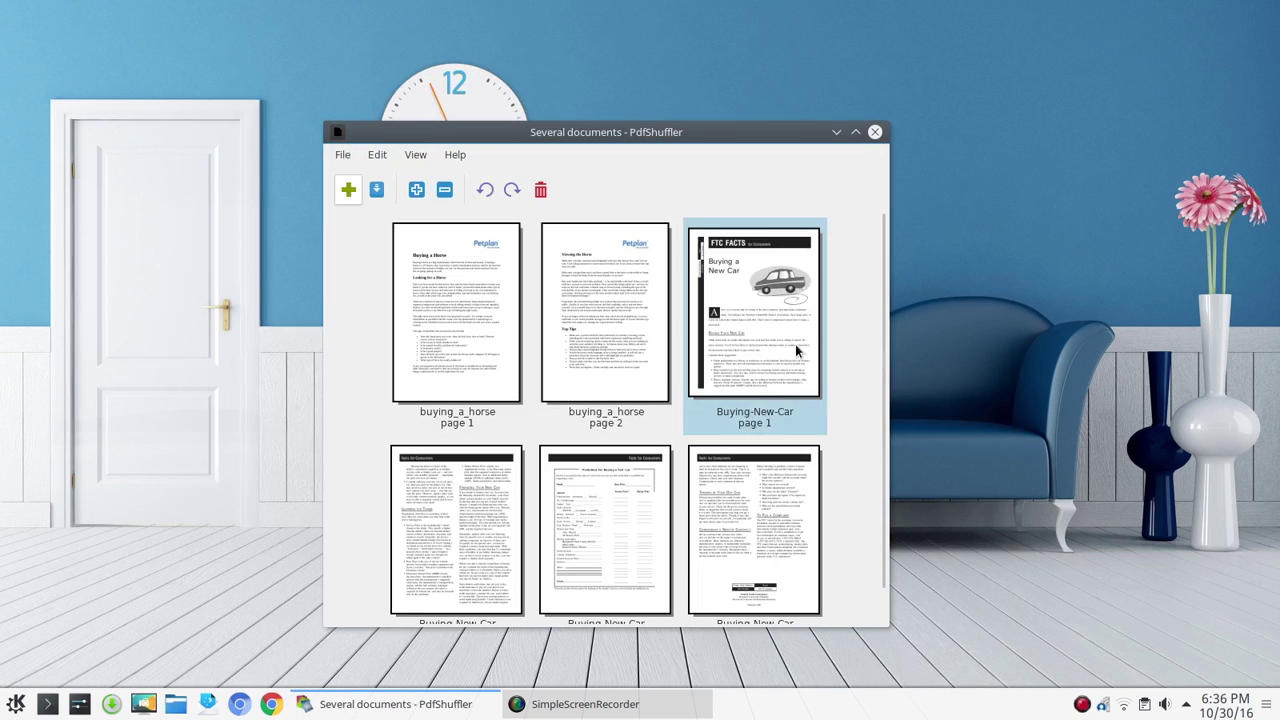
left_click(855, 132)
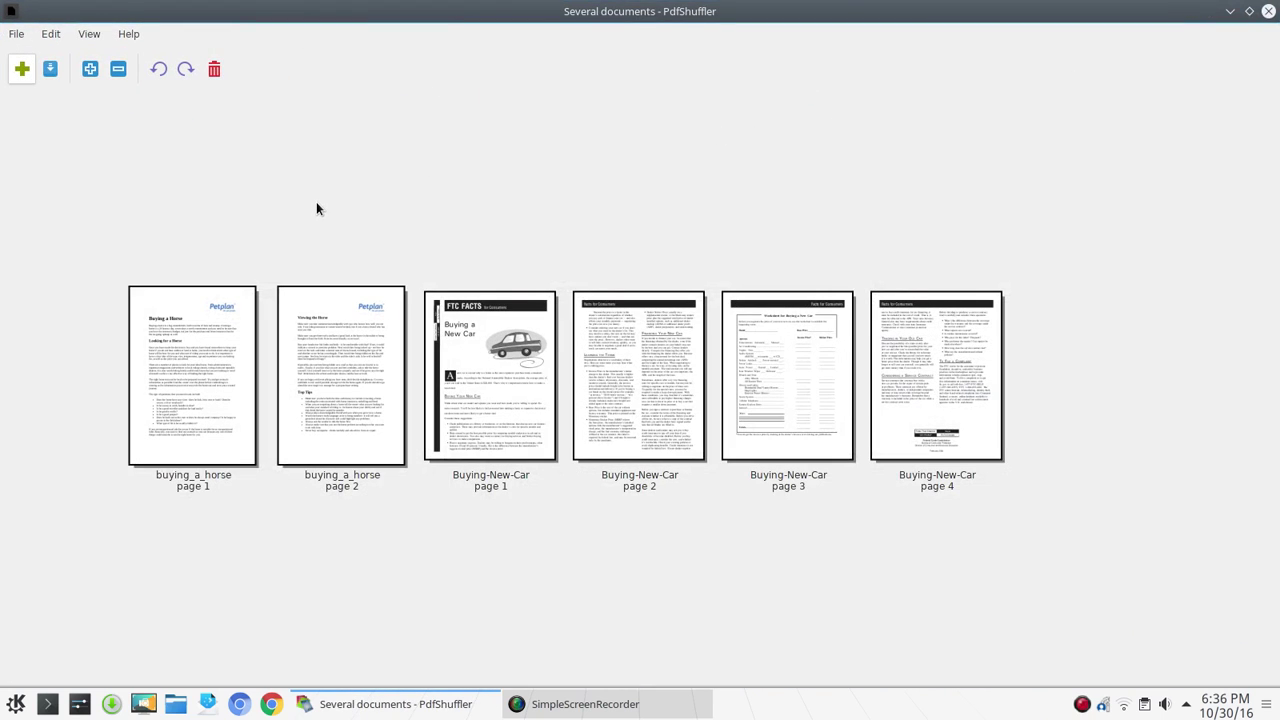
left_click(197, 314)
left_click(626, 500)
left_click(563, 460)
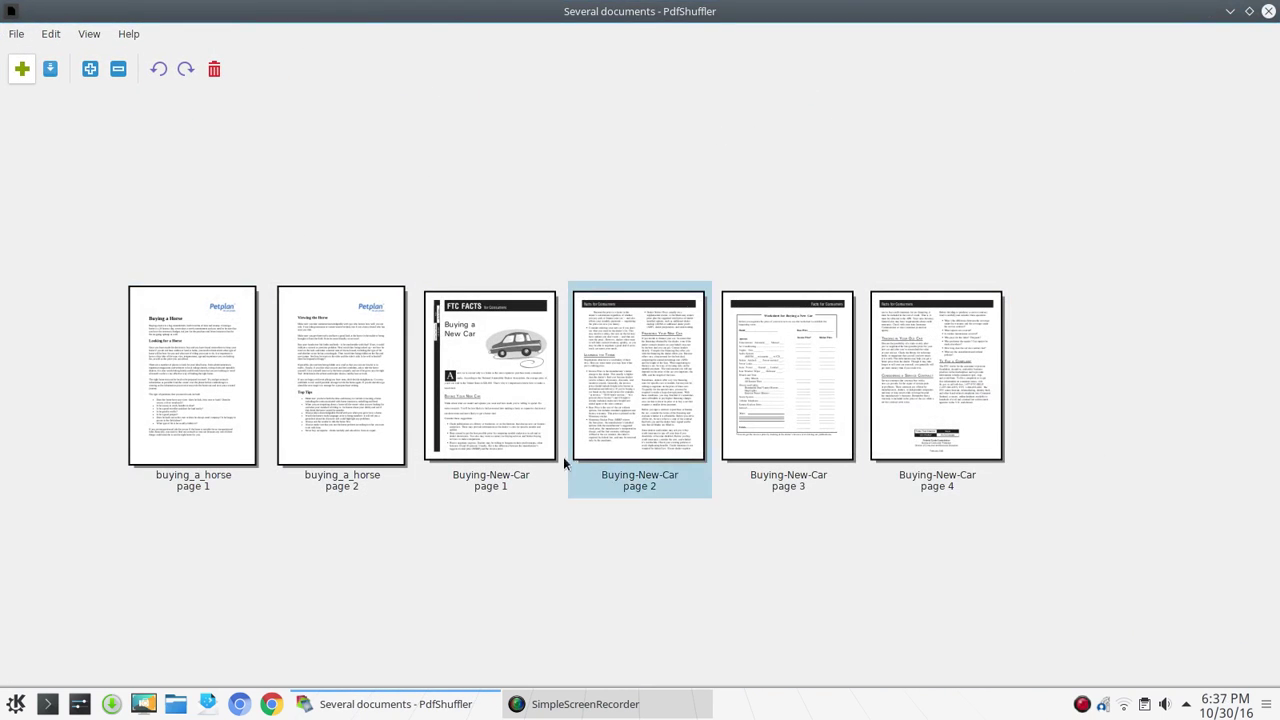
left_click(212, 420)
left_click(252, 518)
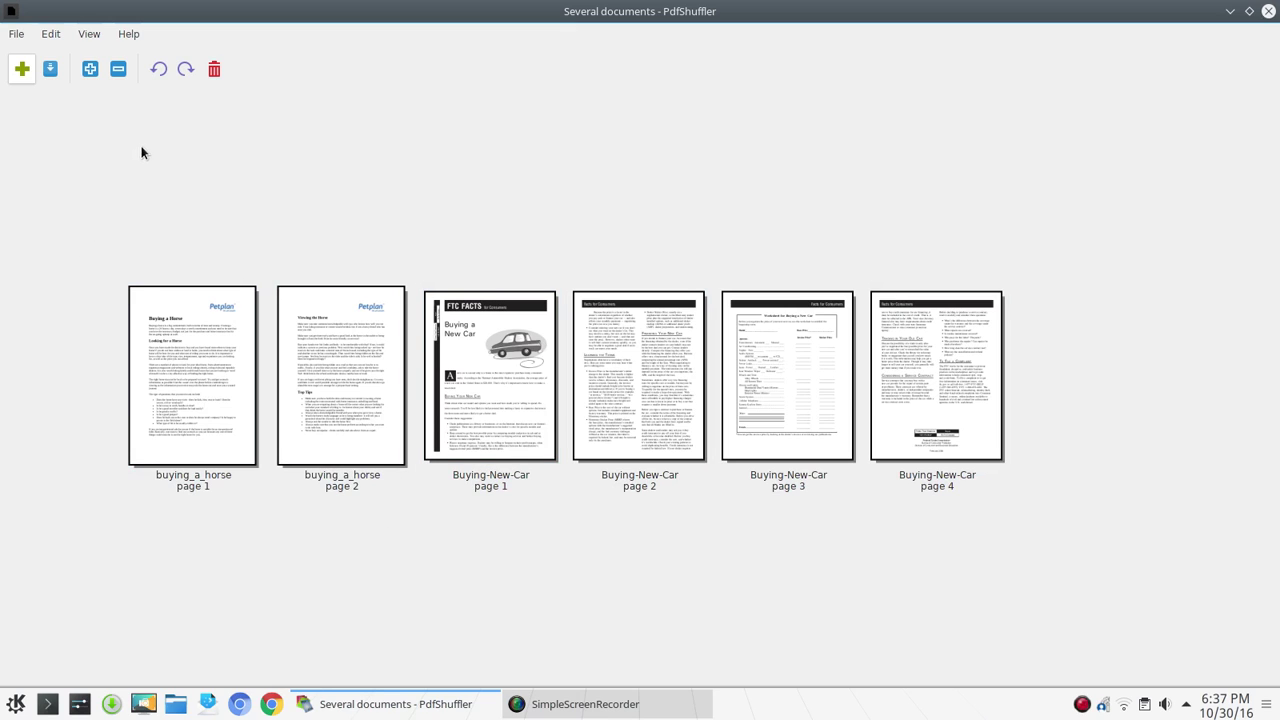
left_click(89, 69)
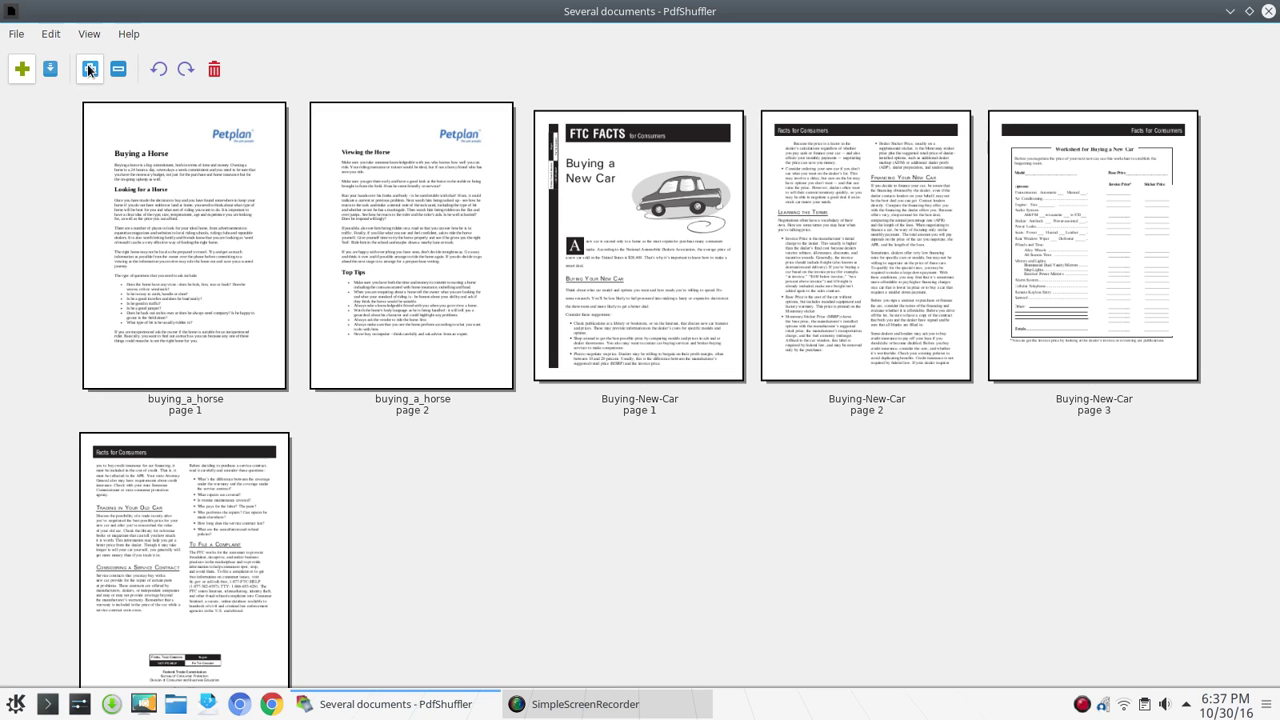
left_click(115, 70)
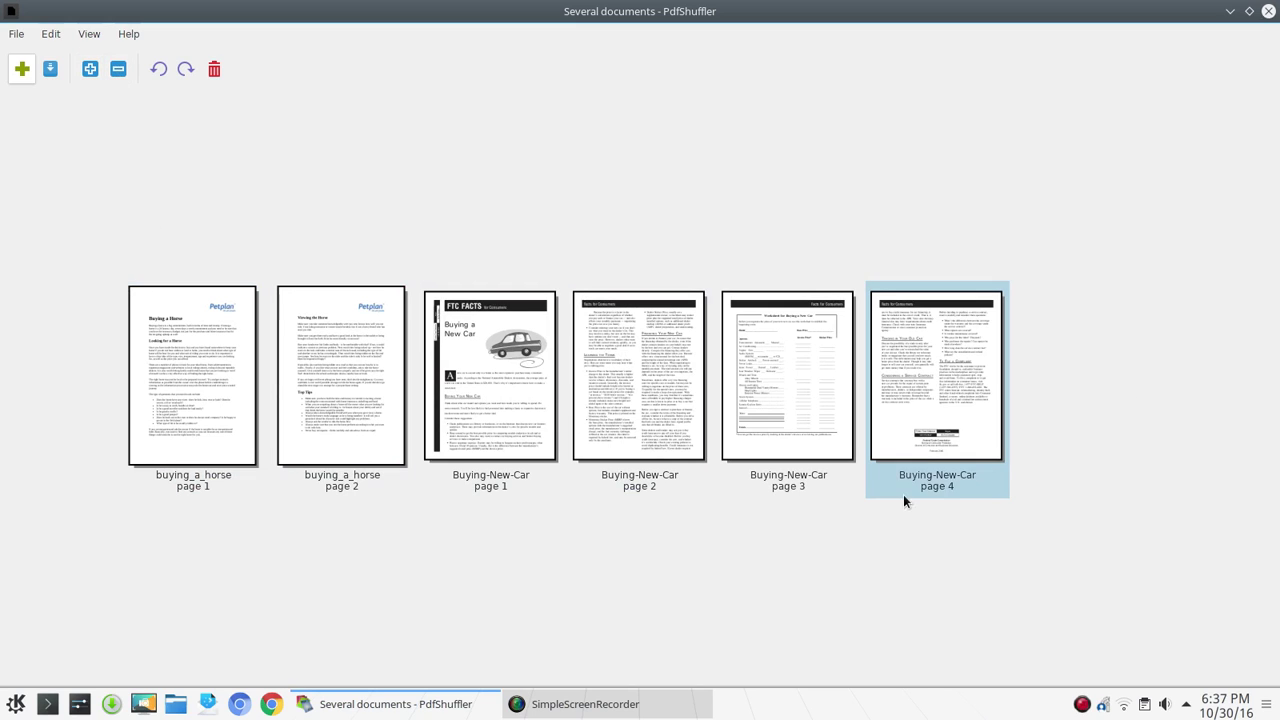
left_click(120, 70)
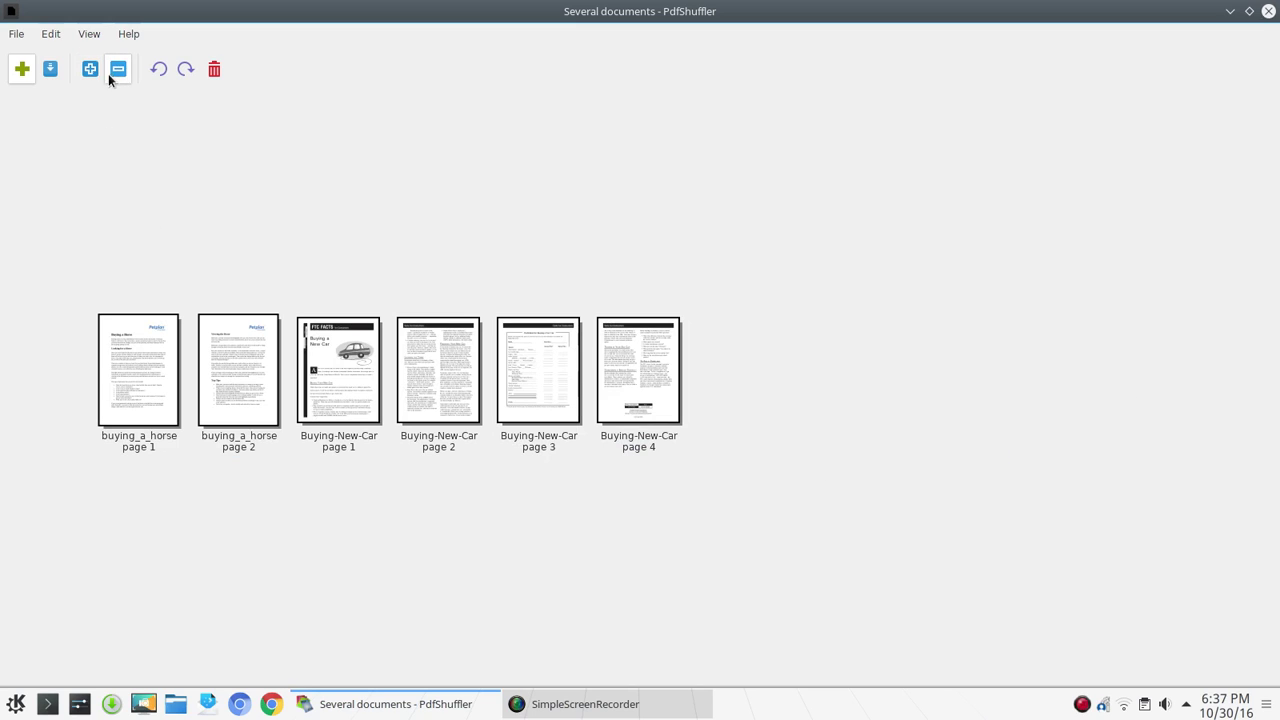
left_click(87, 71)
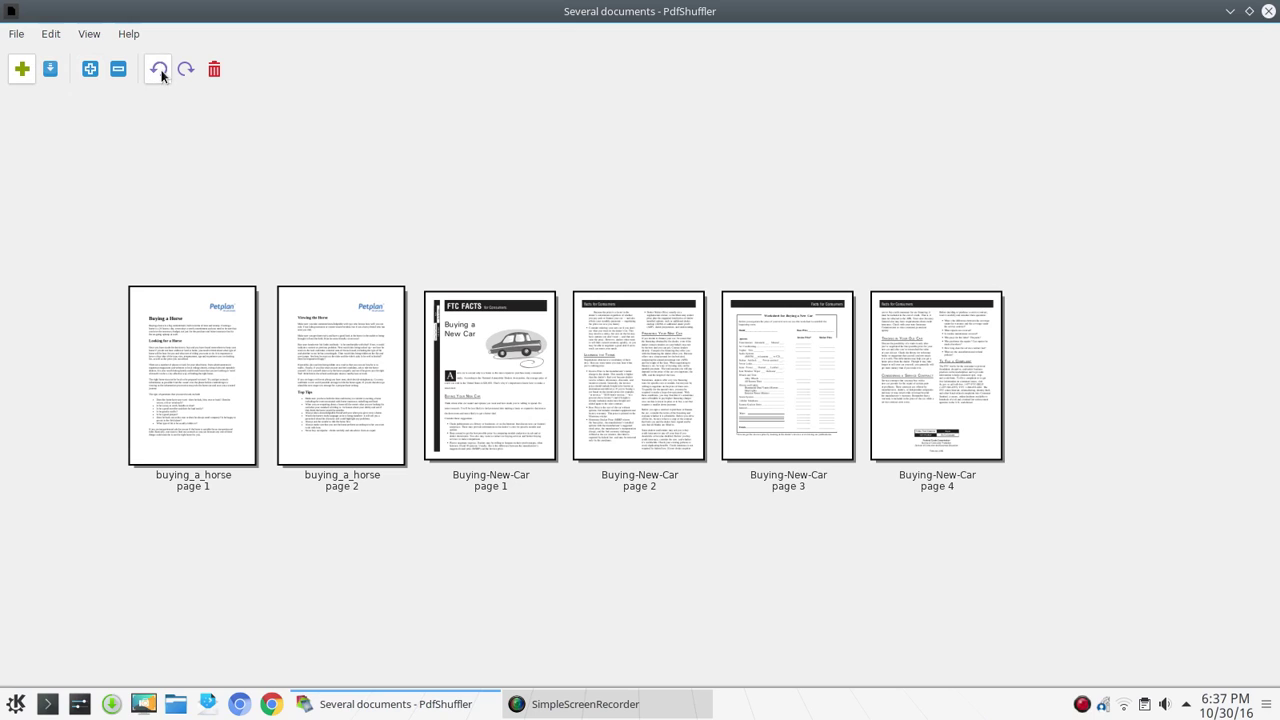
Select buying_a_horse page 1 and bring up its context menu.
left_click(224, 321)
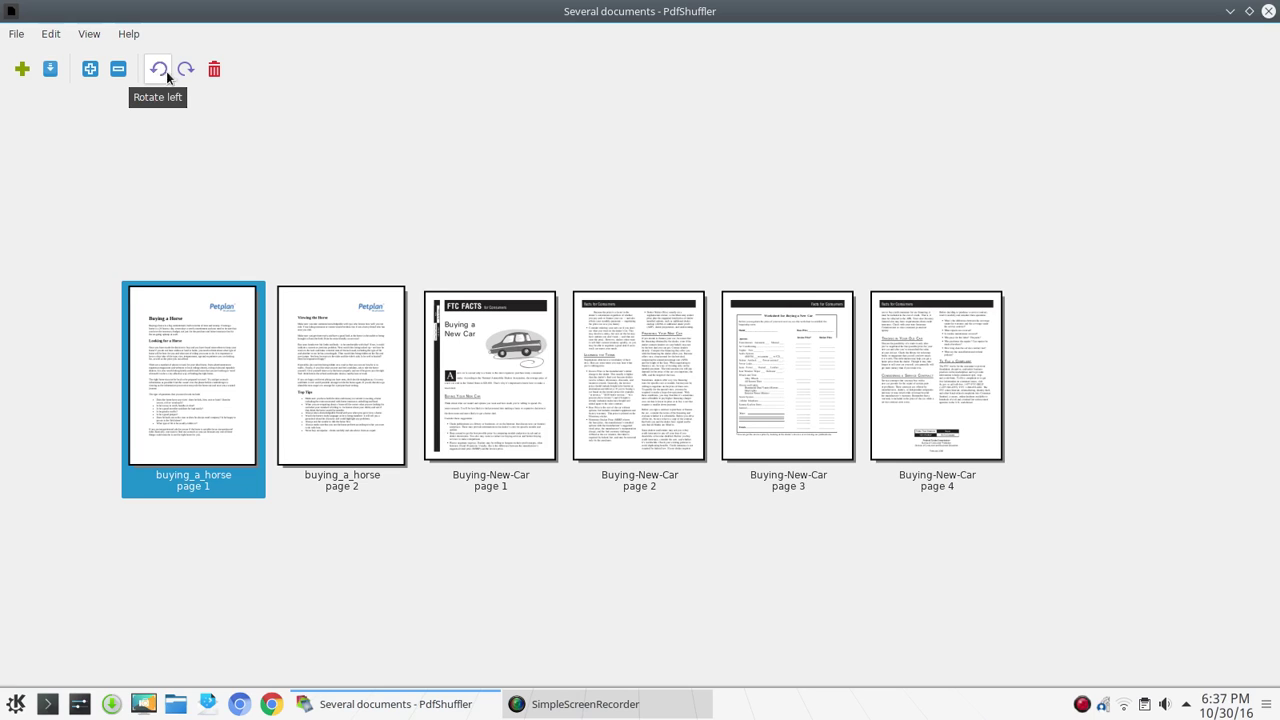
right_click(212, 343)
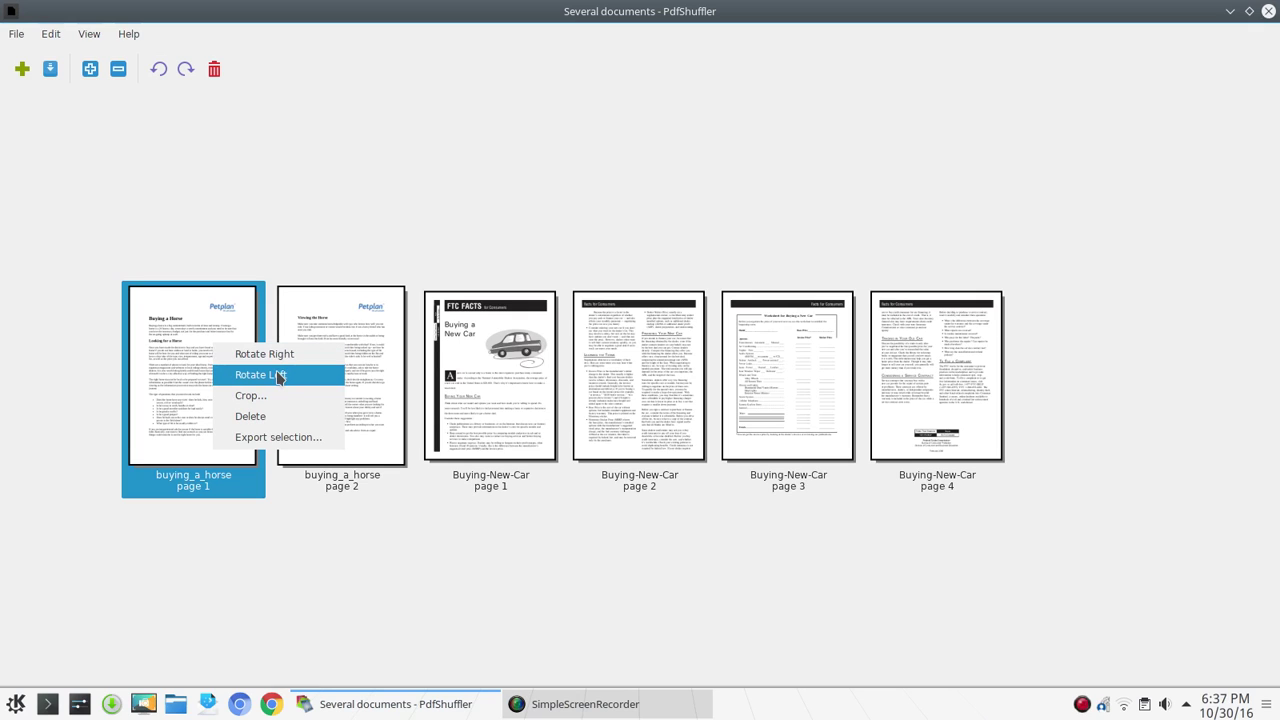
Export the selected horse page alone as 'Test' in Downloads.
left_click(287, 437)
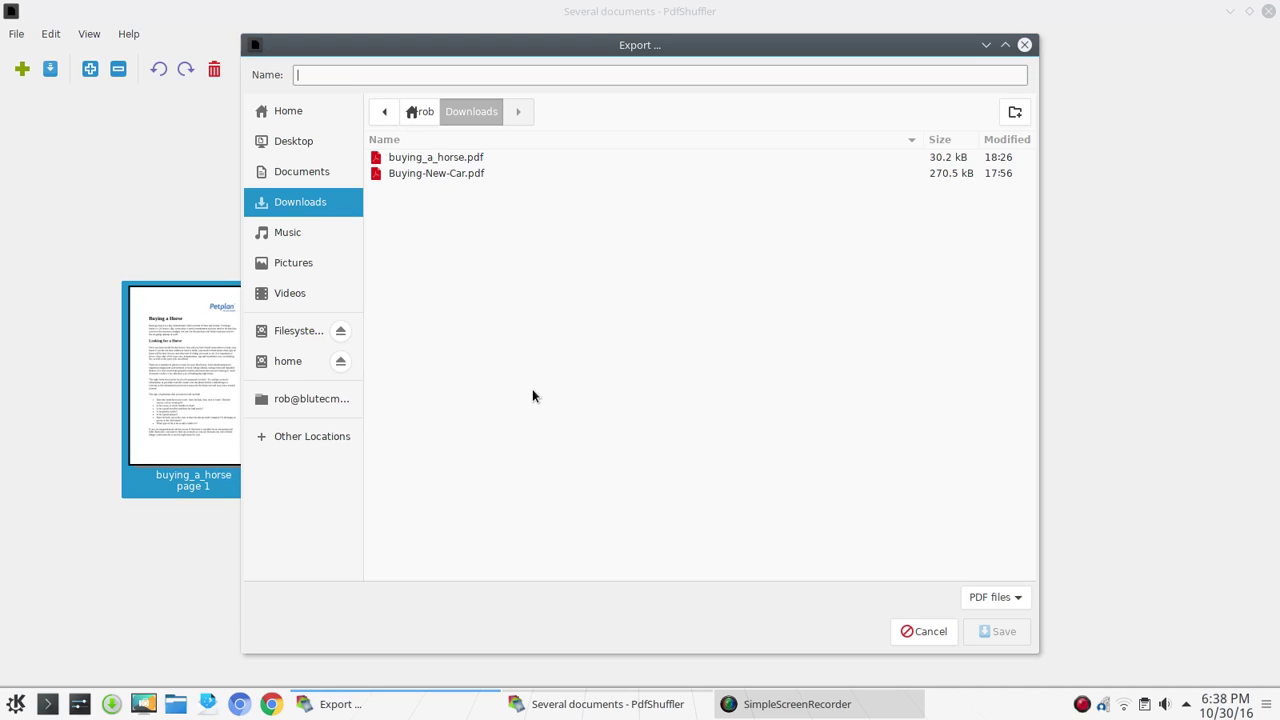
type("Test")
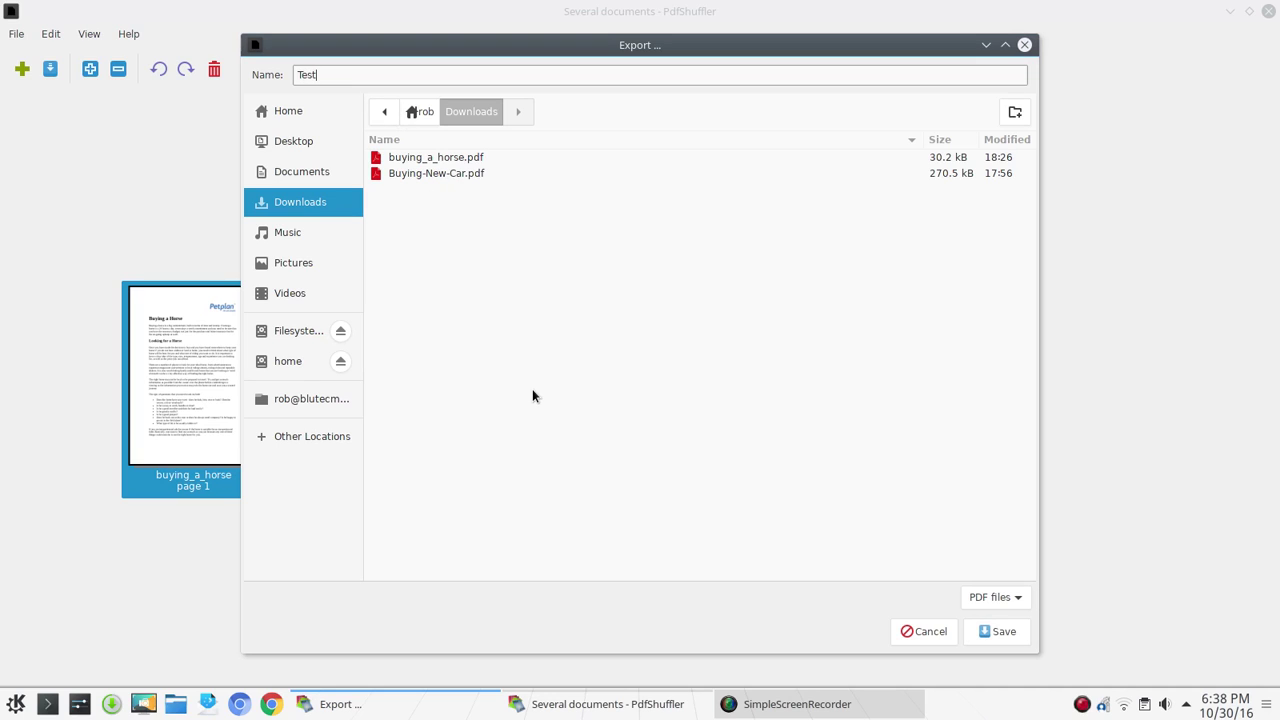
left_click(997, 631)
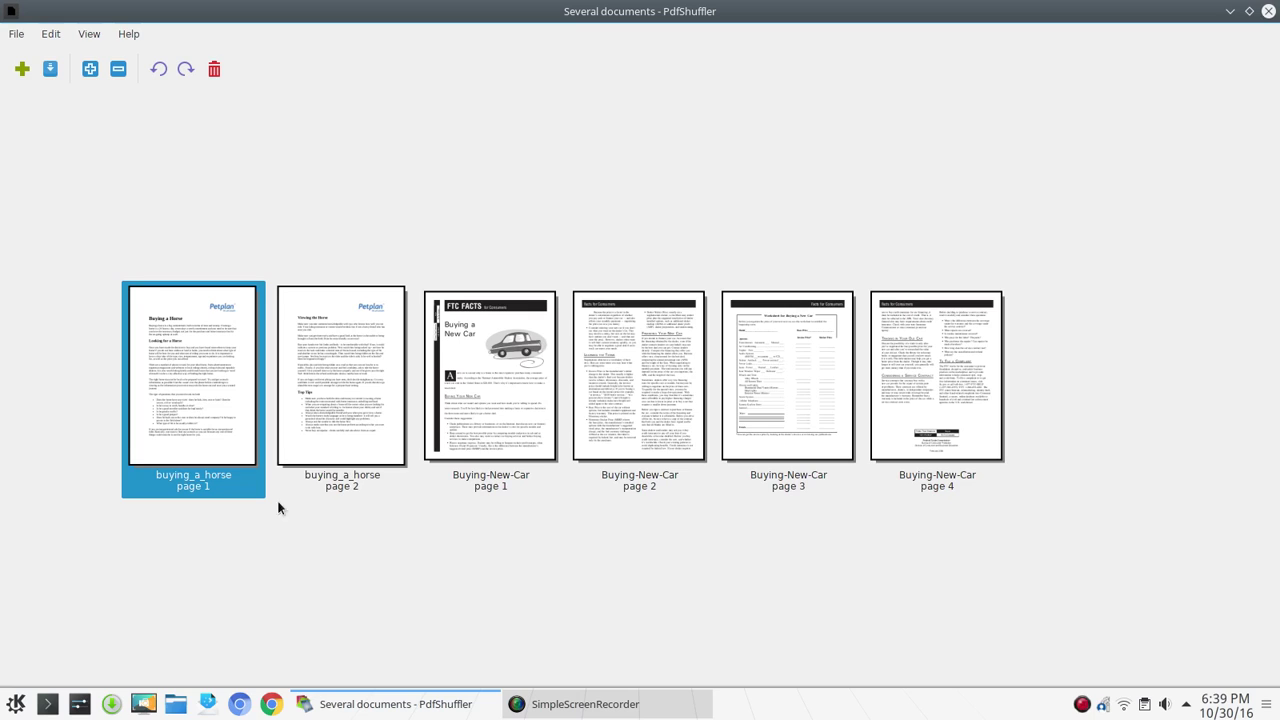
Delete buying_a_horse page 2 through its context menu.
left_click(355, 420)
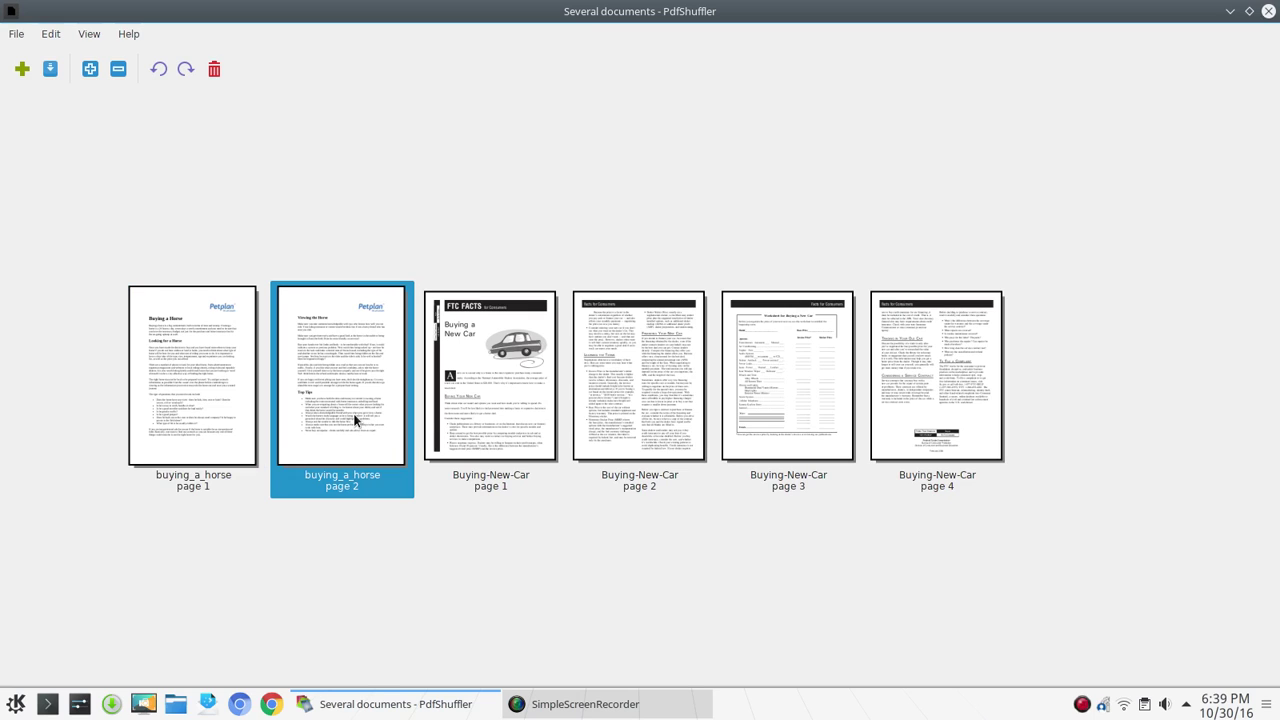
right_click(355, 420)
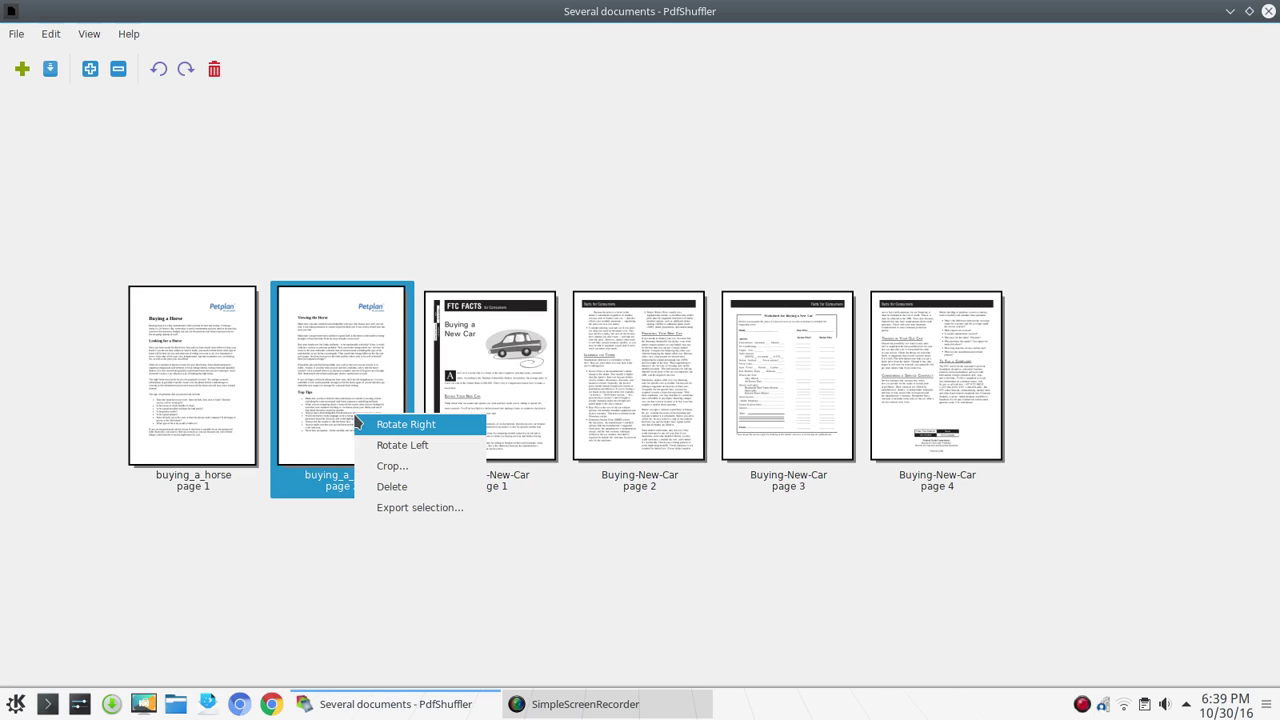
left_click(397, 486)
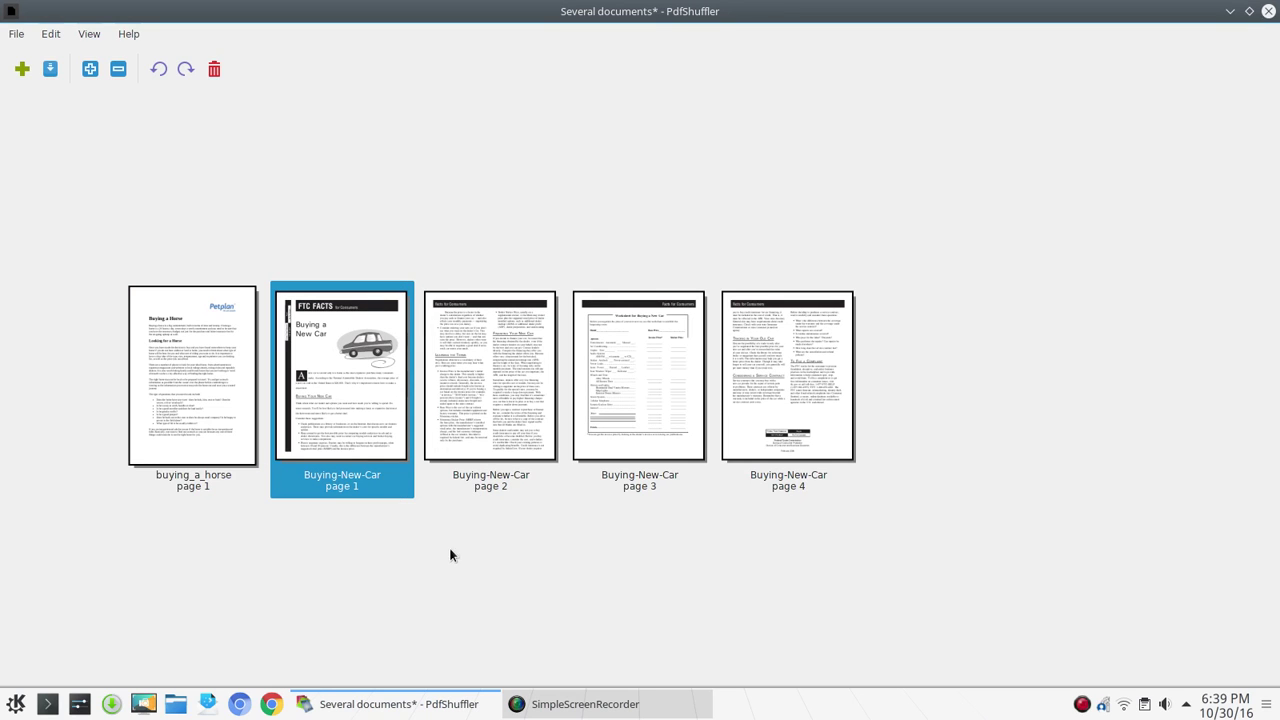
Delete Buying-New-Car page 1, leaving horse page 1 and car pages 2–4.
left_click(506, 410)
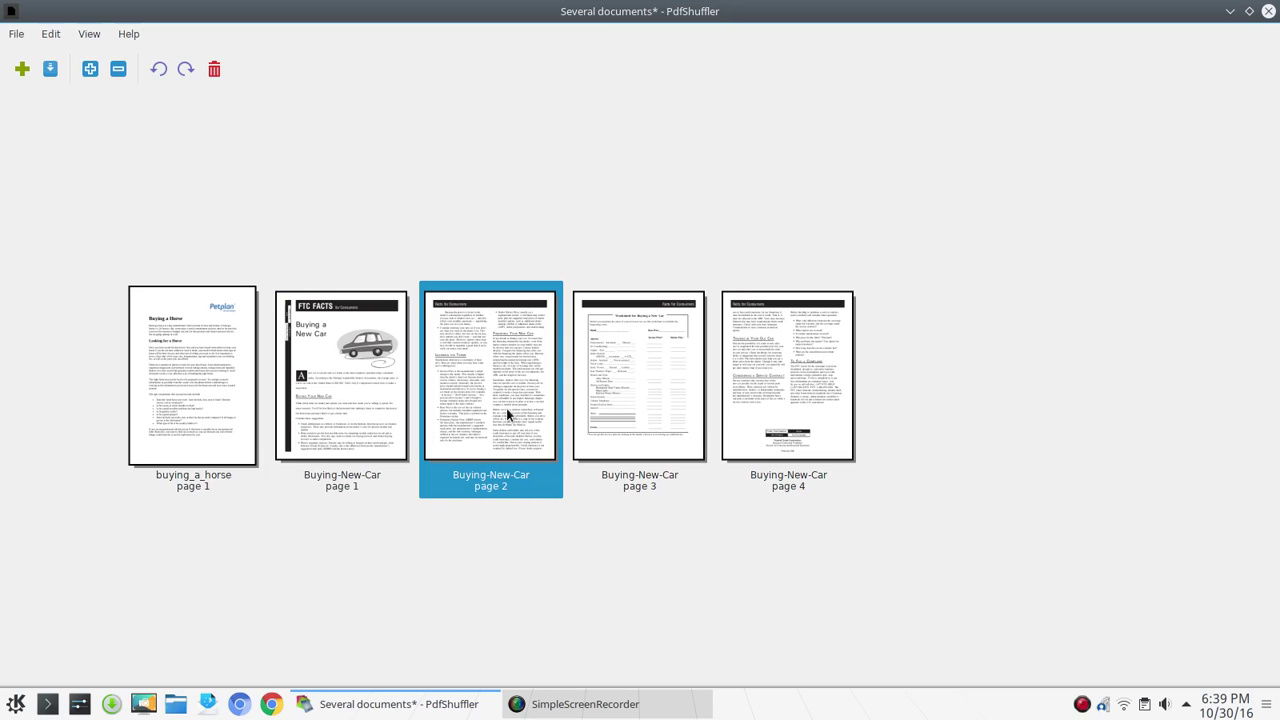
left_click(363, 432)
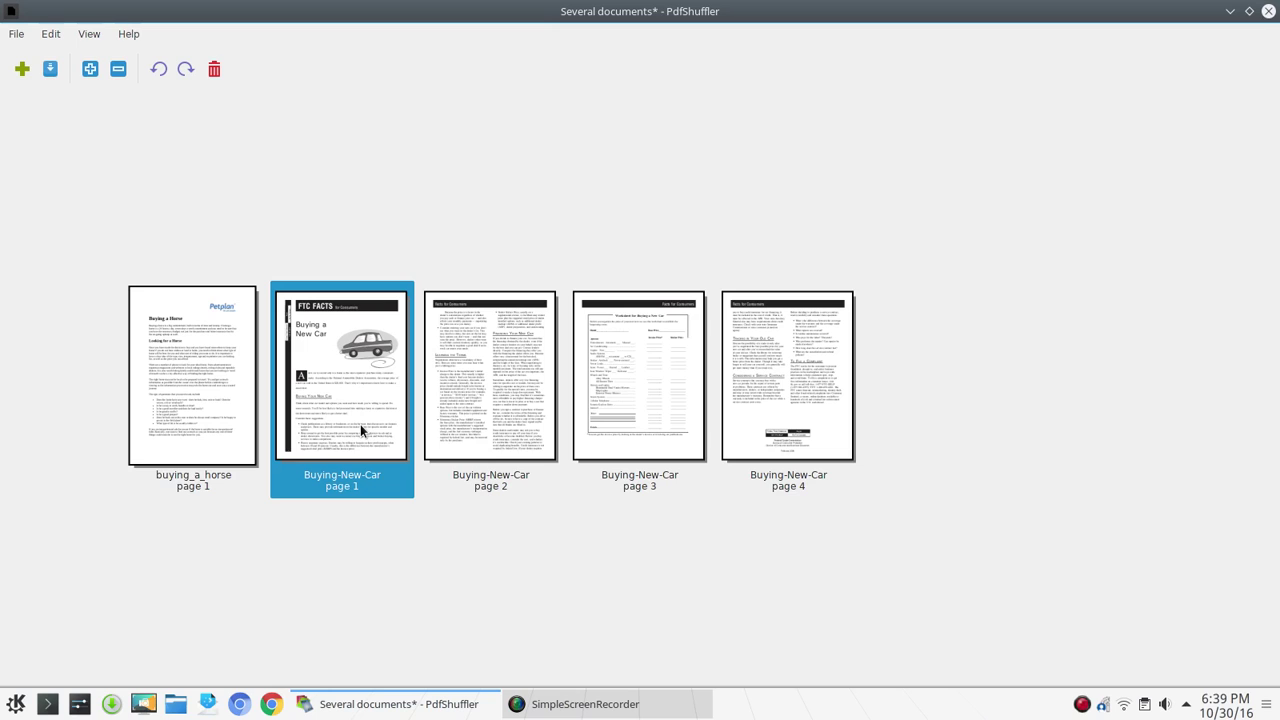
right_click(363, 432)
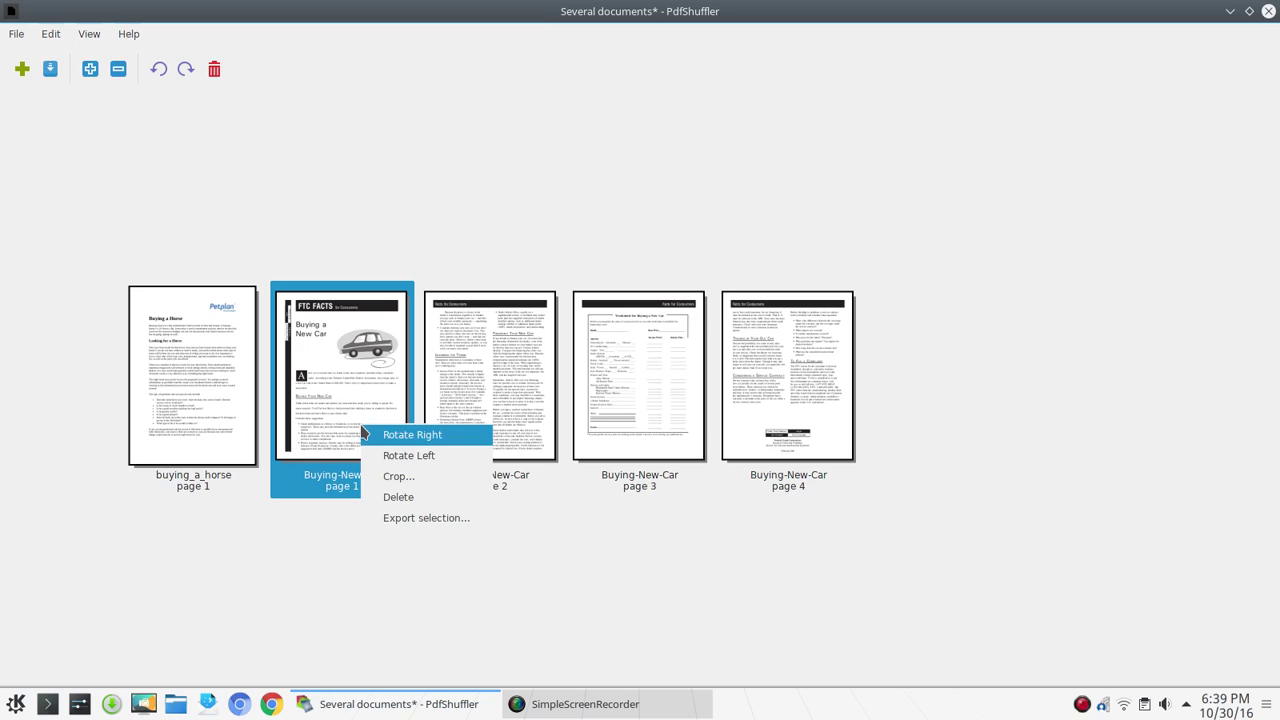
left_click(408, 496)
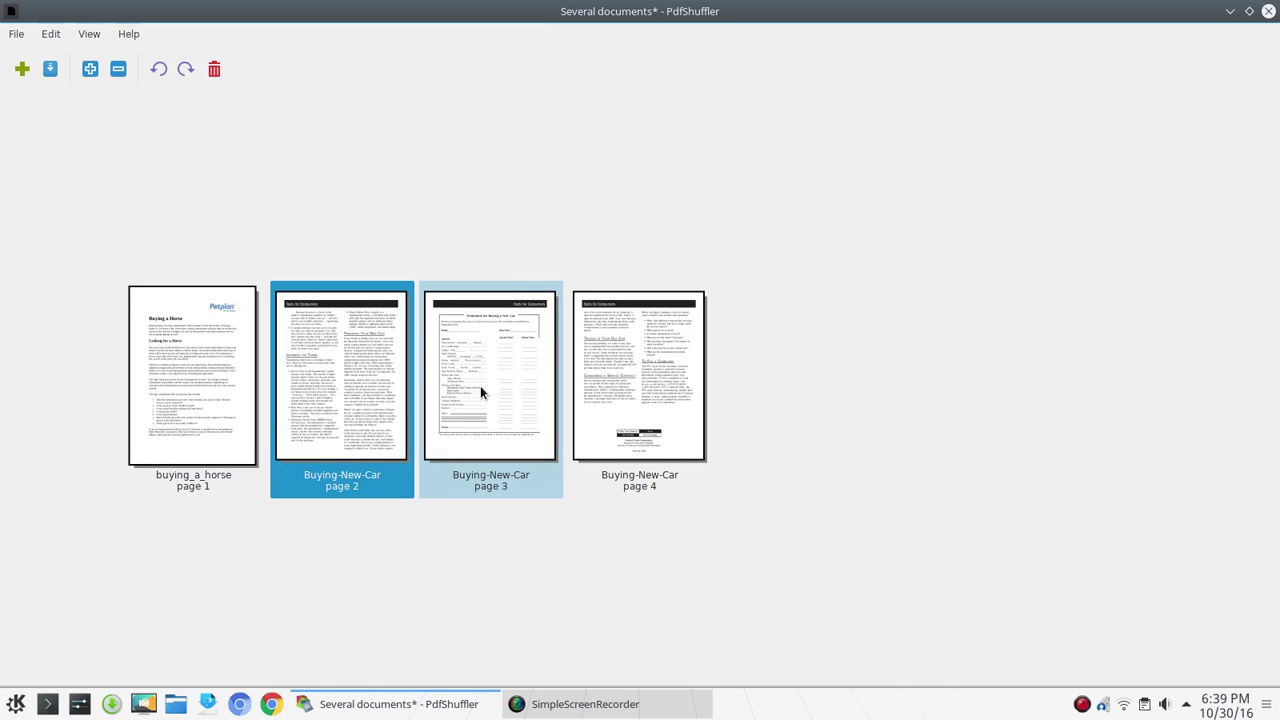
Move car page 3 after page 4 and enlarge the thumbnails with Zoom In.
mouse_move(480, 385)
left_mouse_down()
mouse_move(524, 400)
mouse_move(660, 404)
mouse_move(772, 385)
mouse_move(501, 405)
mouse_move(509, 364)
mouse_move(480, 387)
mouse_move(627, 429)
mouse_move(800, 400)
left_mouse_up()
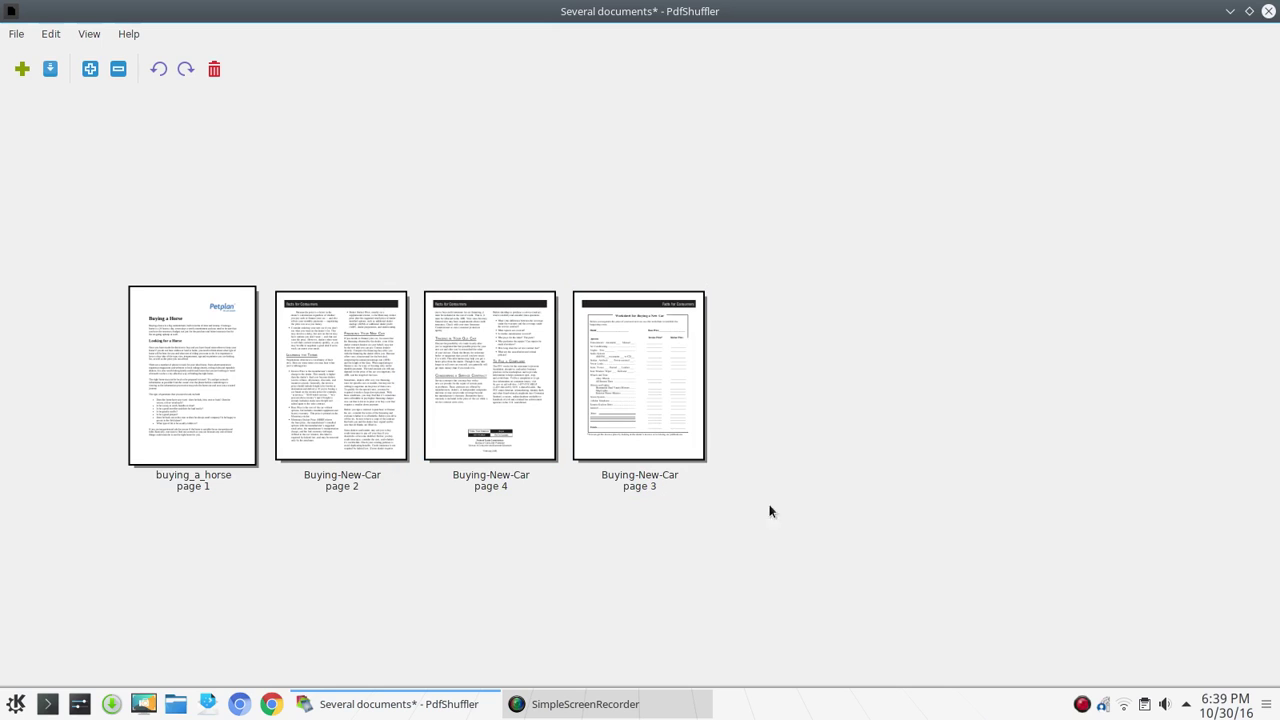
left_click(647, 463)
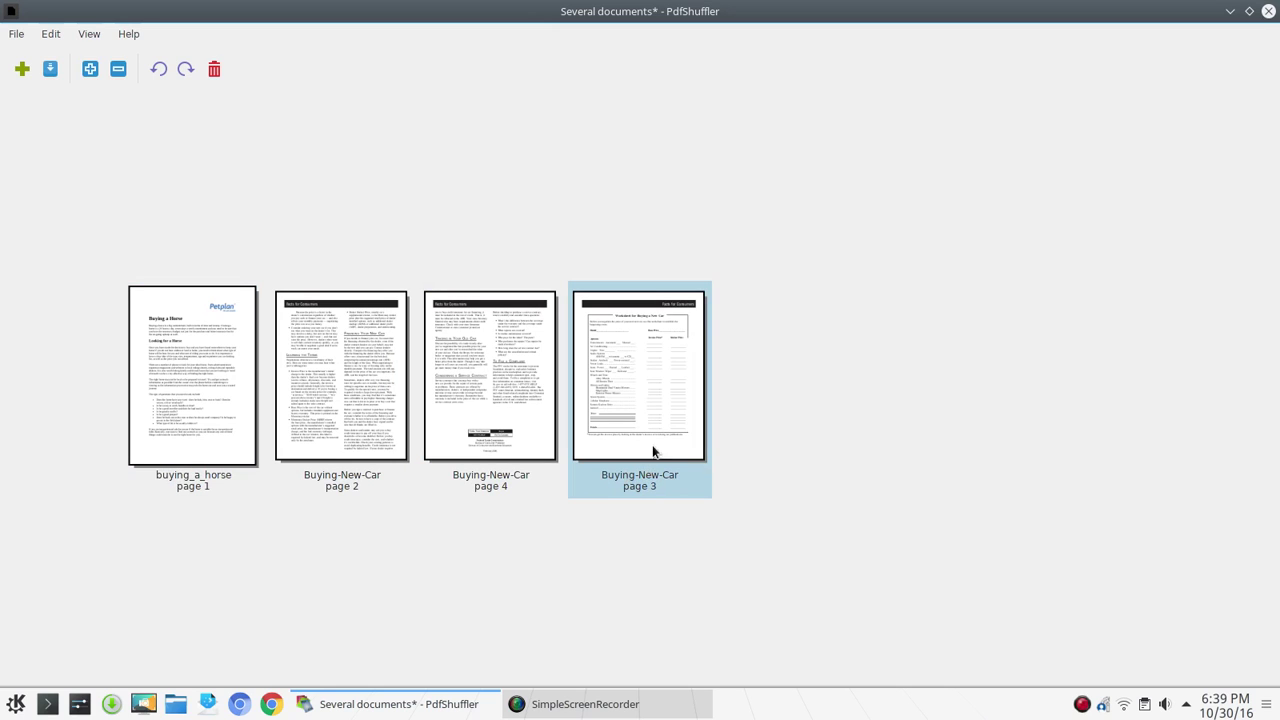
left_click(366, 293)
left_click(111, 426)
left_click(687, 338)
left_click(91, 69)
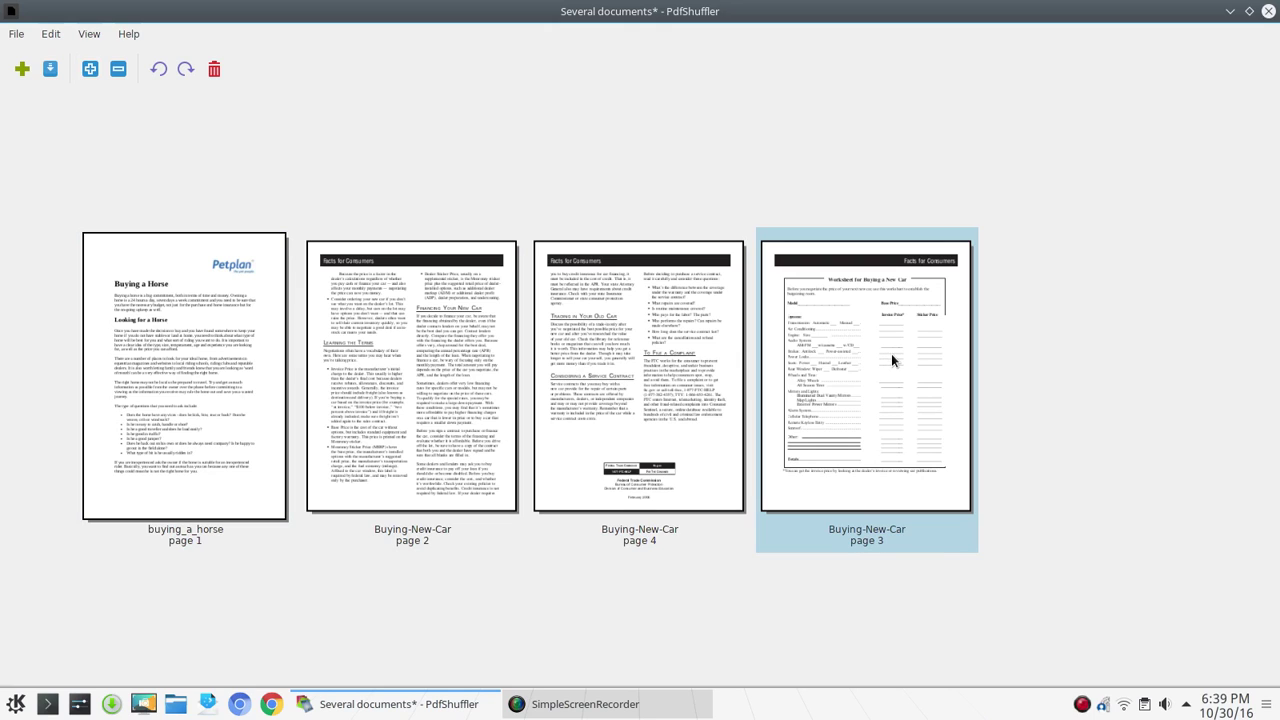
Save the rearranged document as 'Test New.pdf'.
left_click(15, 36)
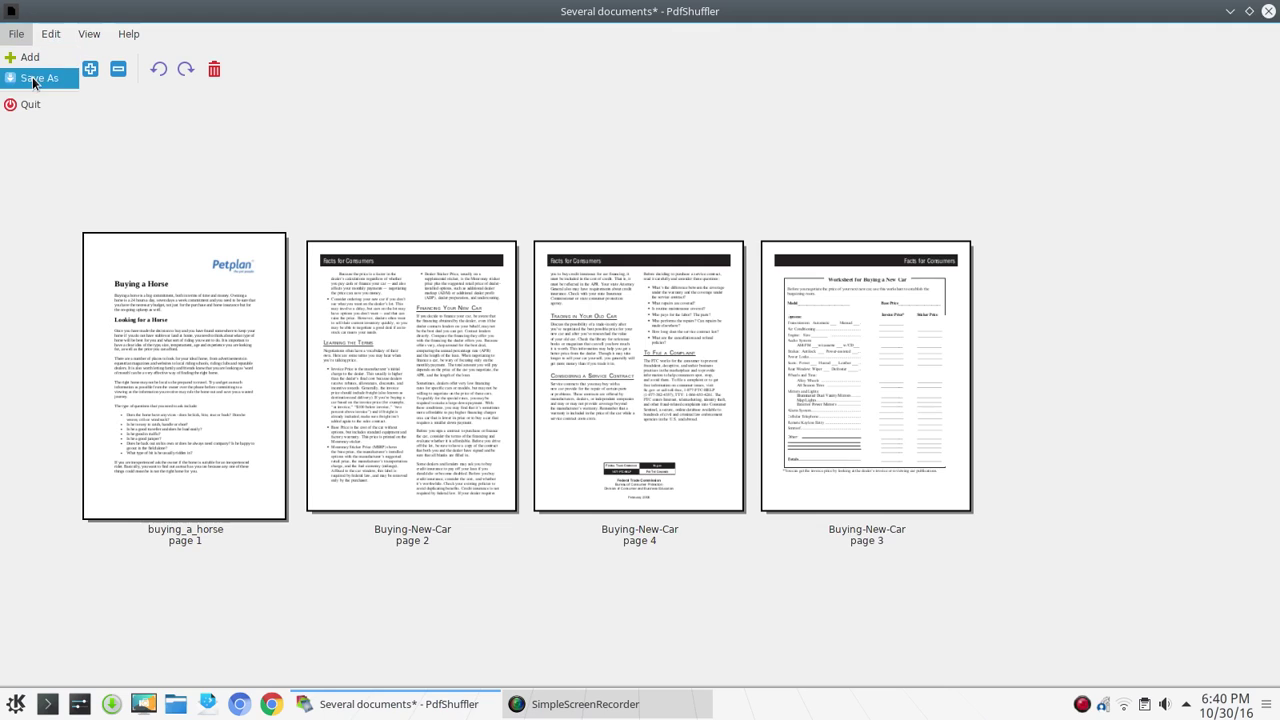
left_click(35, 80)
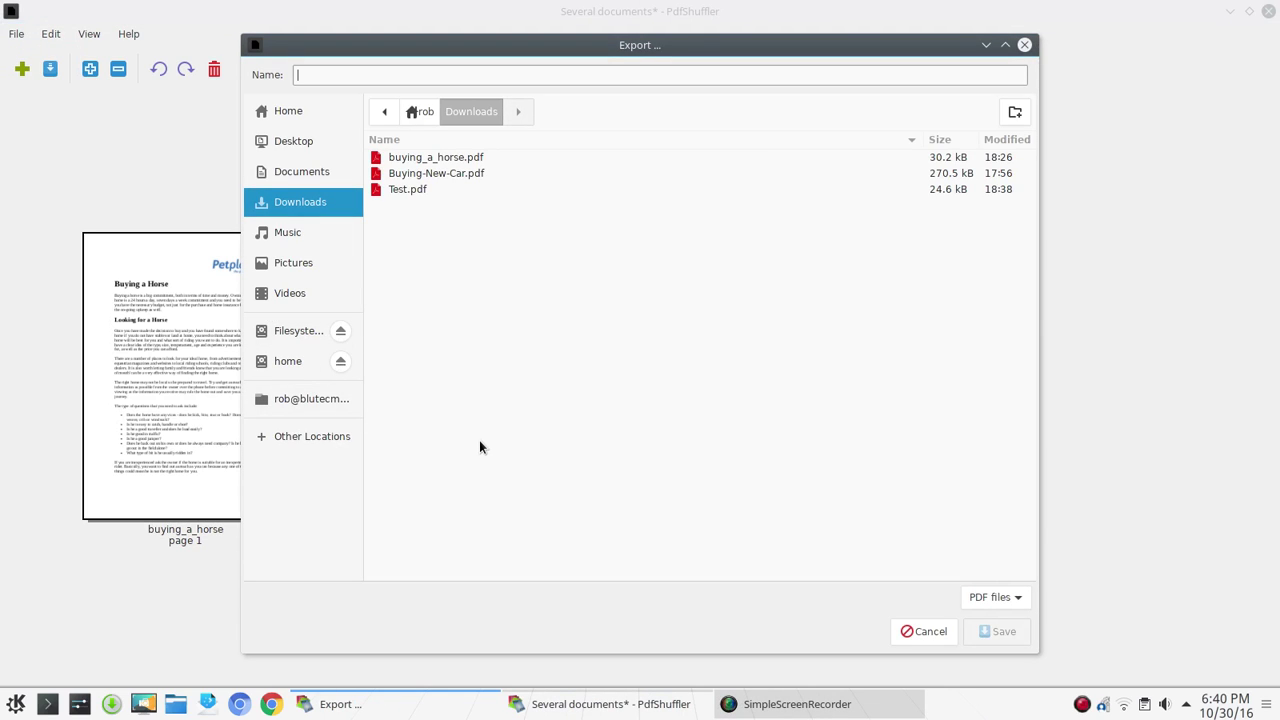
type("Te")
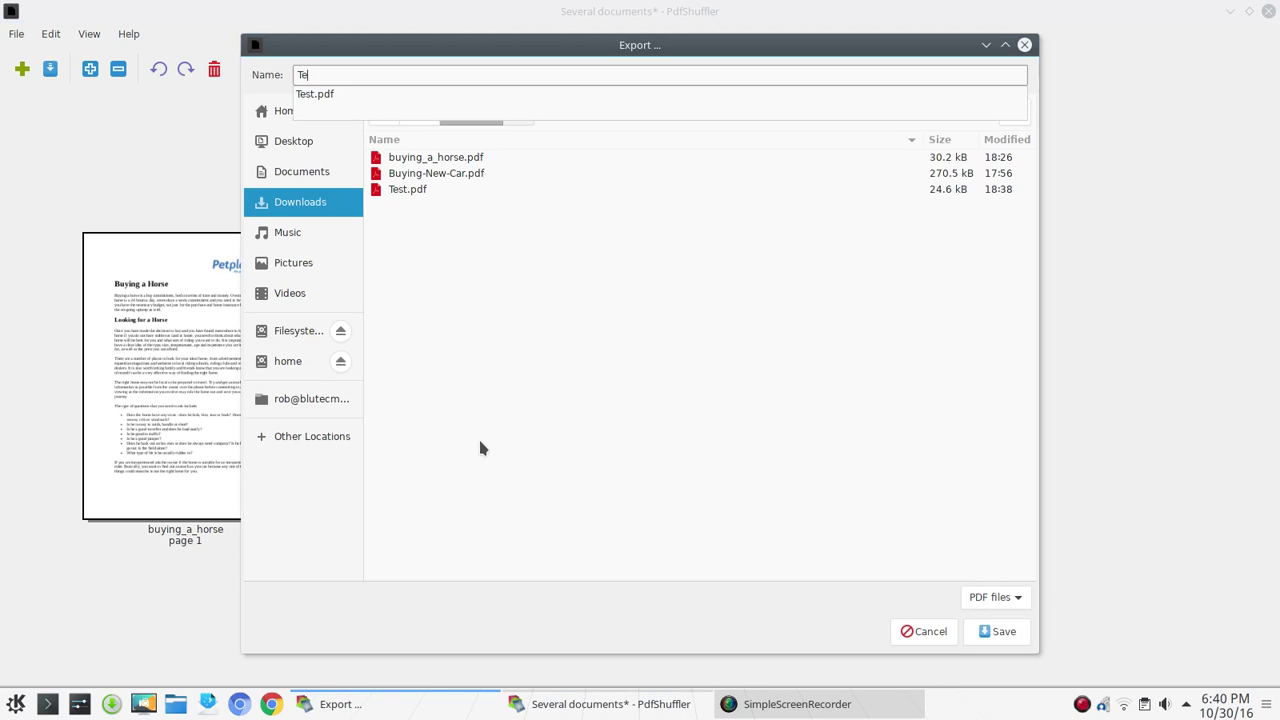
type("st New")
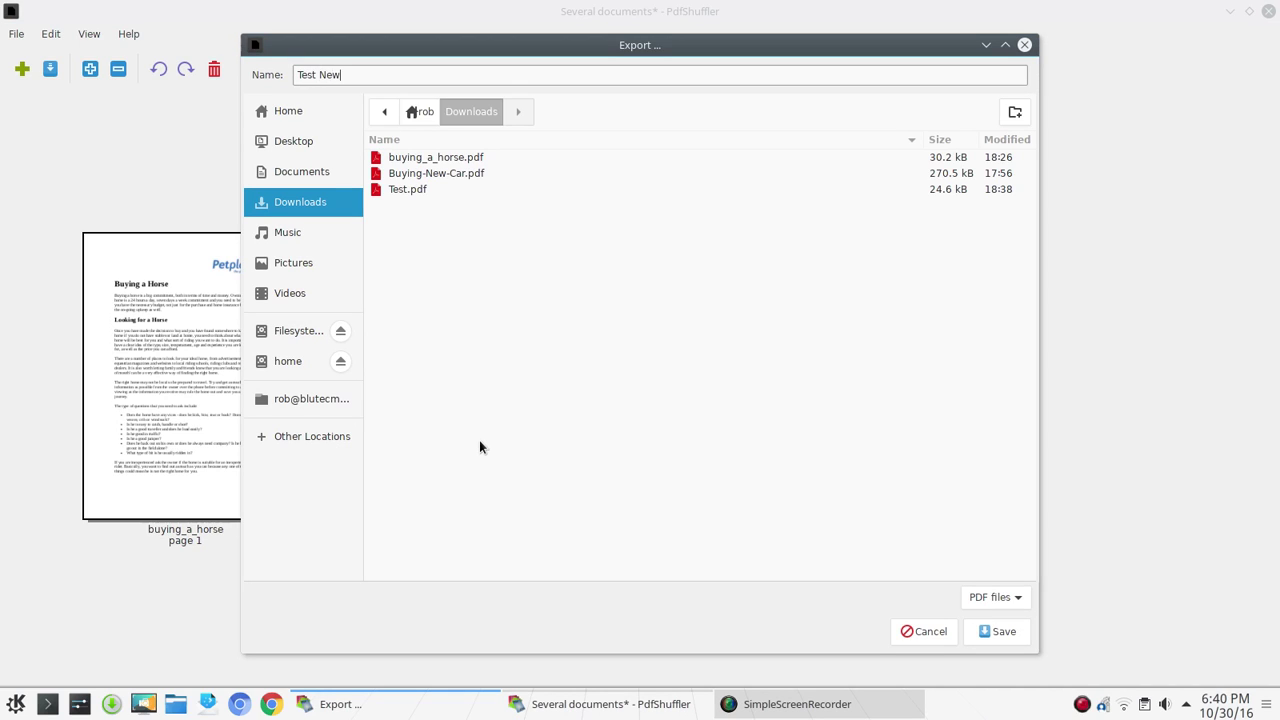
left_click(1008, 634)
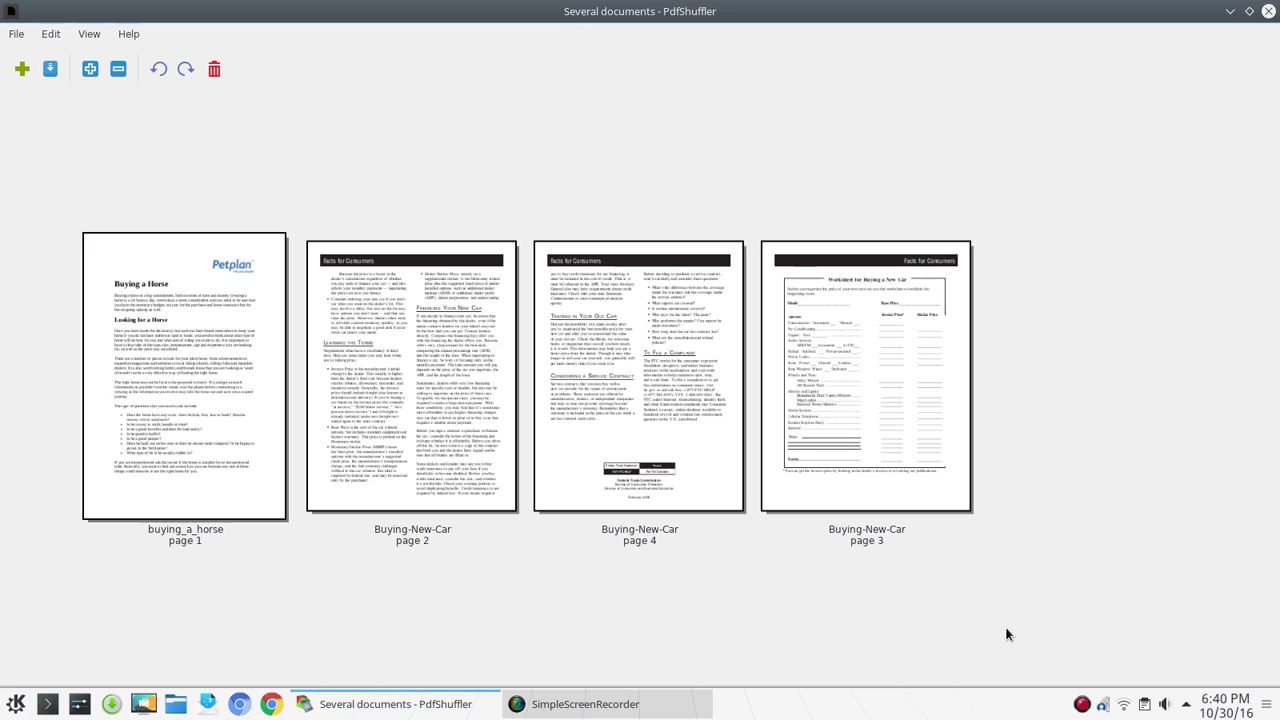
Open Test New.pdf from Downloads in Okular via the file manager.
left_click(176, 704)
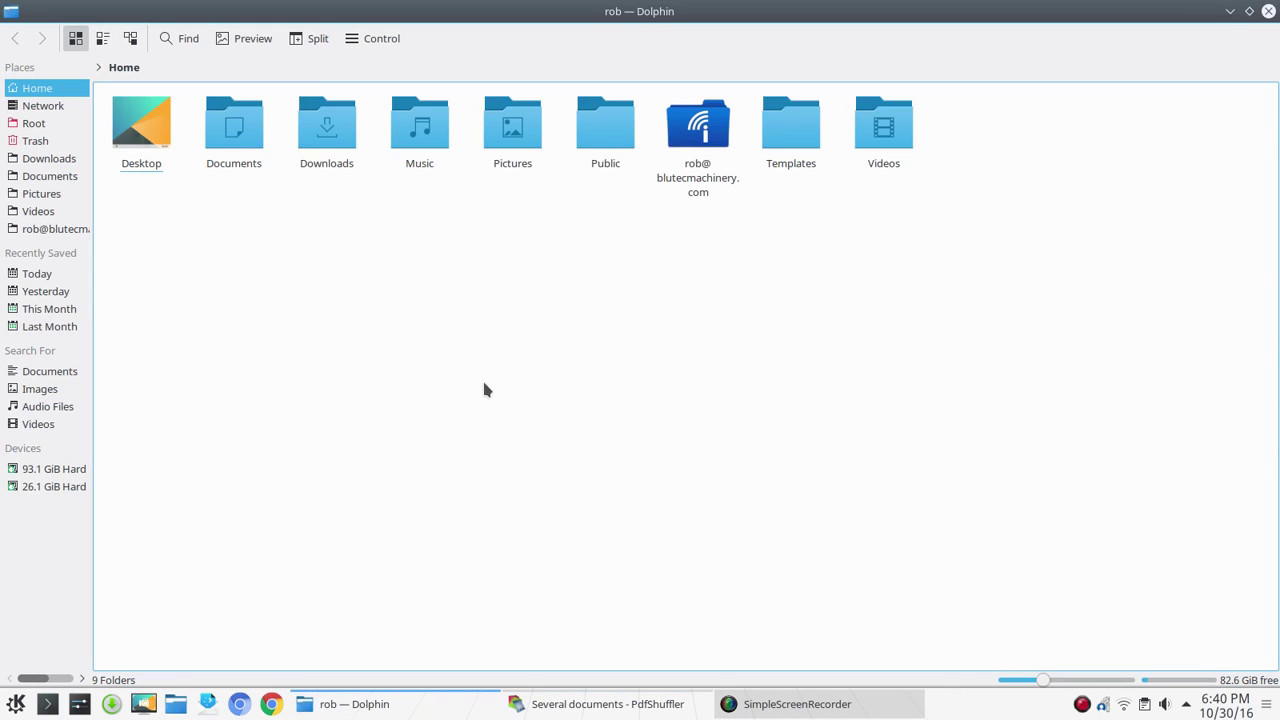
left_click(335, 155)
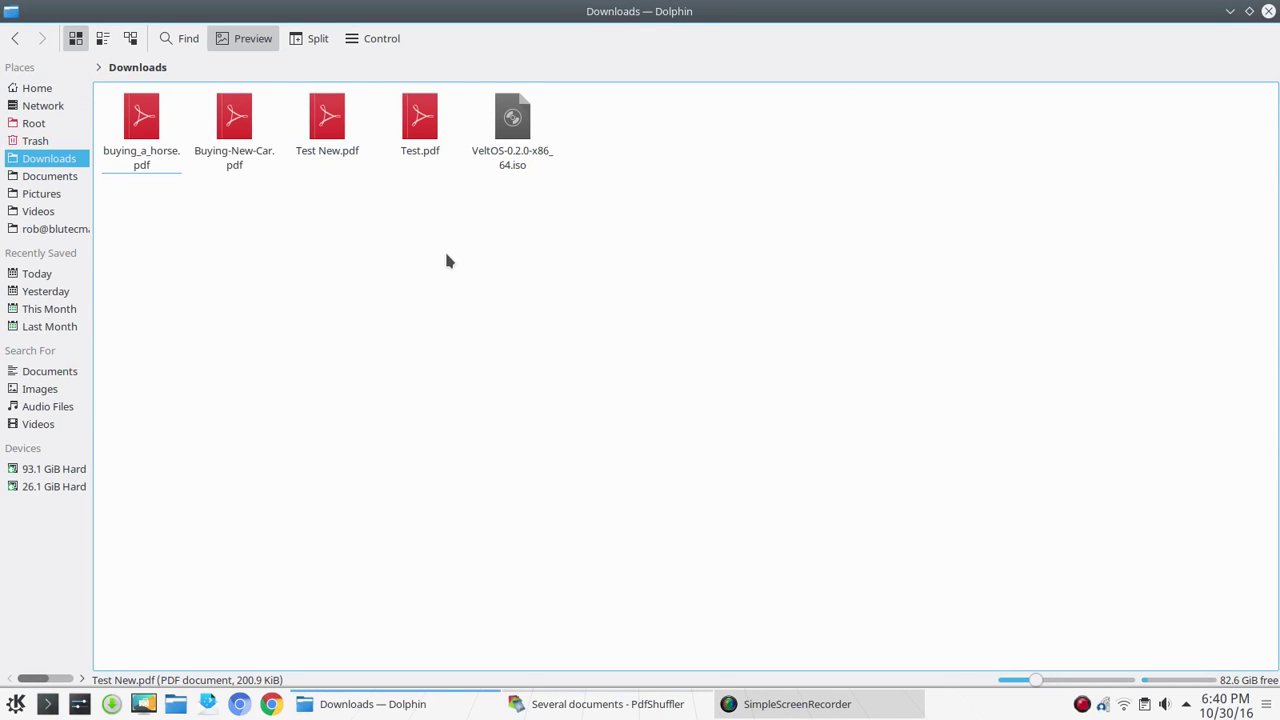
left_click(330, 120)
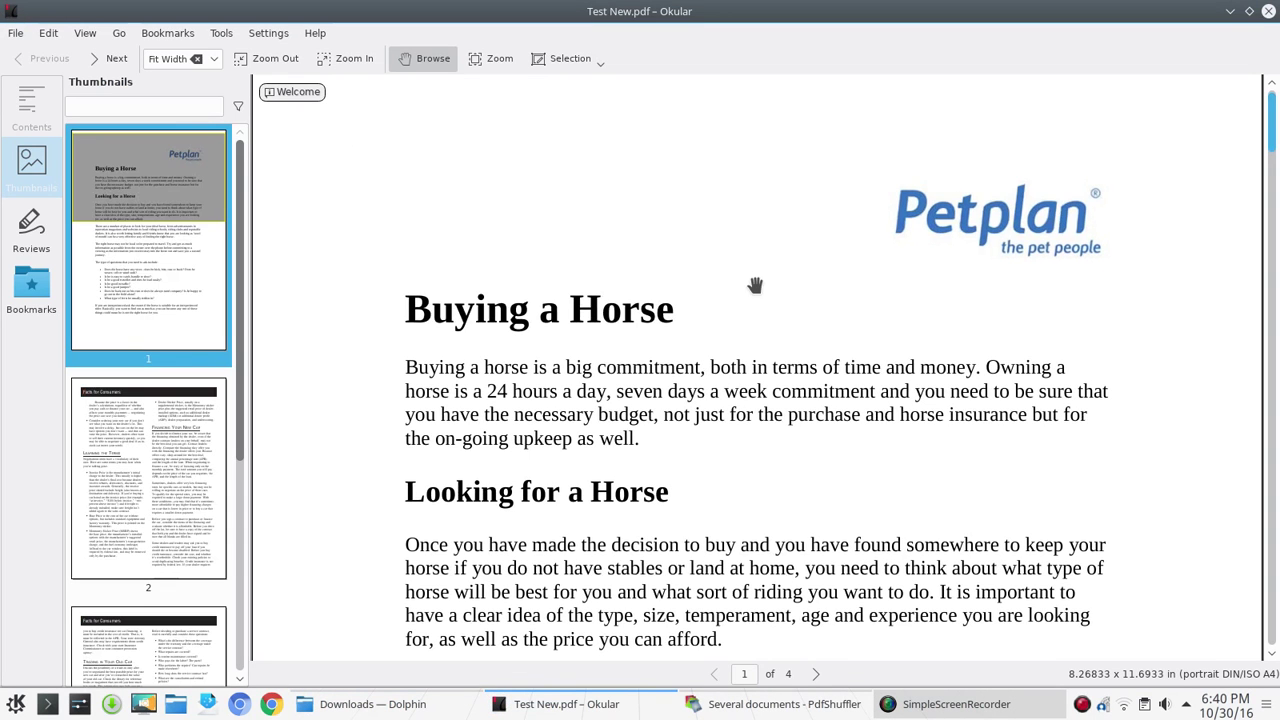
left_click(292, 61)
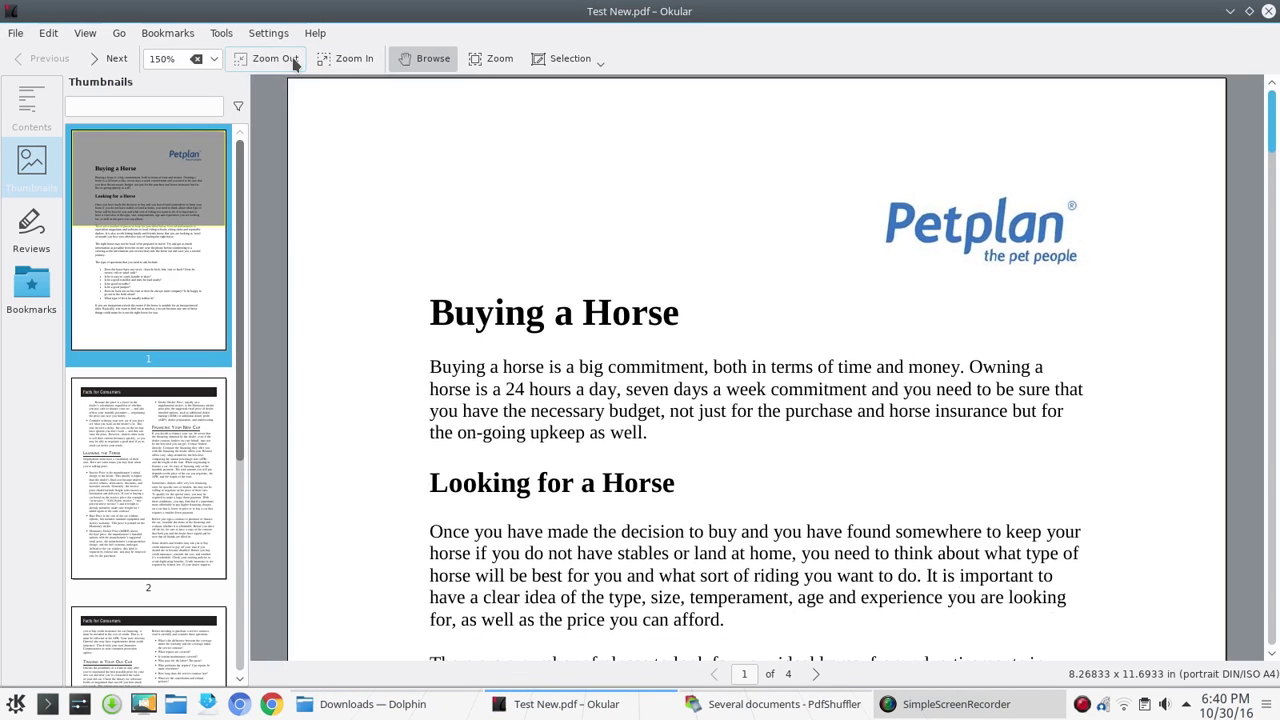
left_click(292, 61)
left_click(292, 61)
left_click(292, 61)
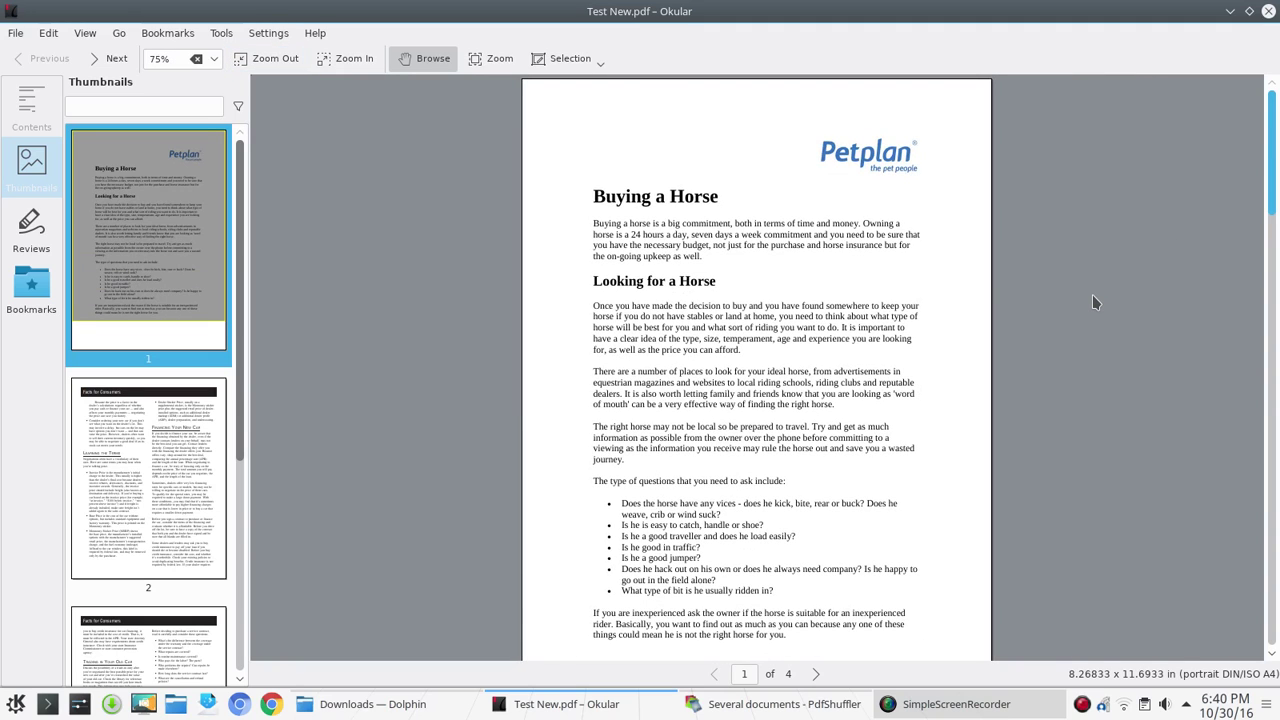
scroll(1094, 302, "down", 5)
scroll(1094, 302, "up", 5)
scroll(1094, 302, "down", 5)
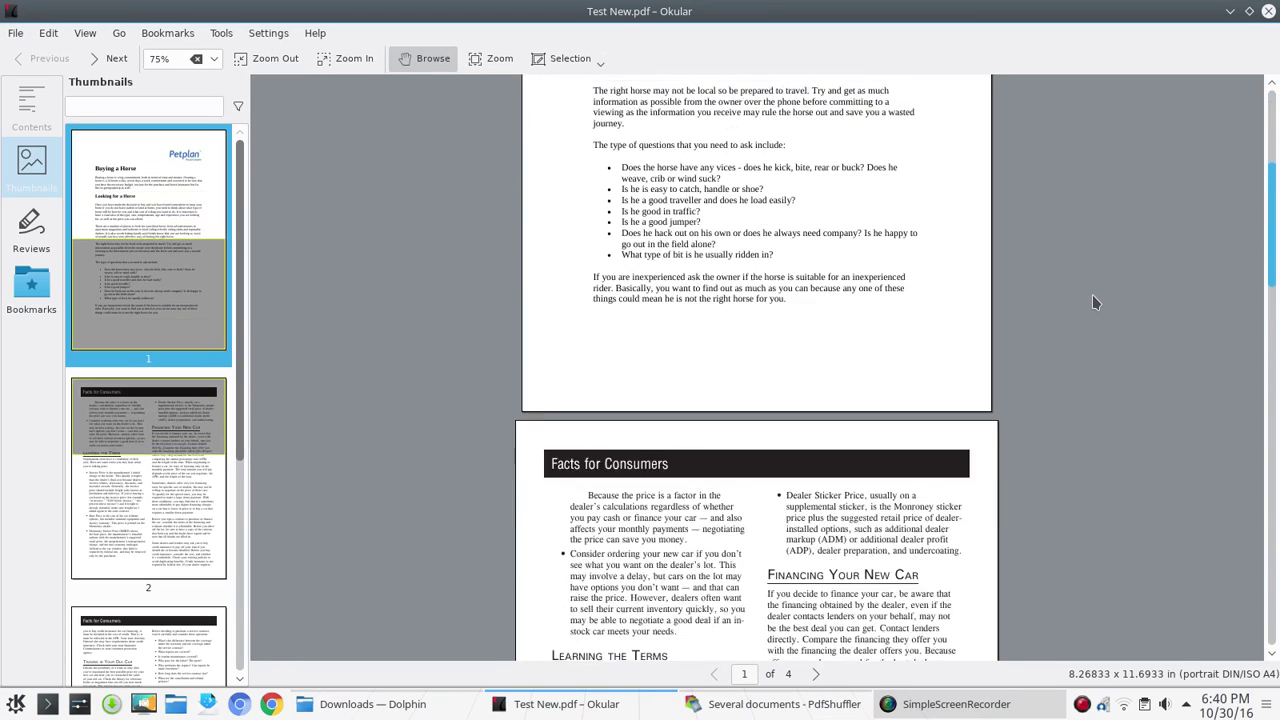
scroll(1094, 302, "down", 5)
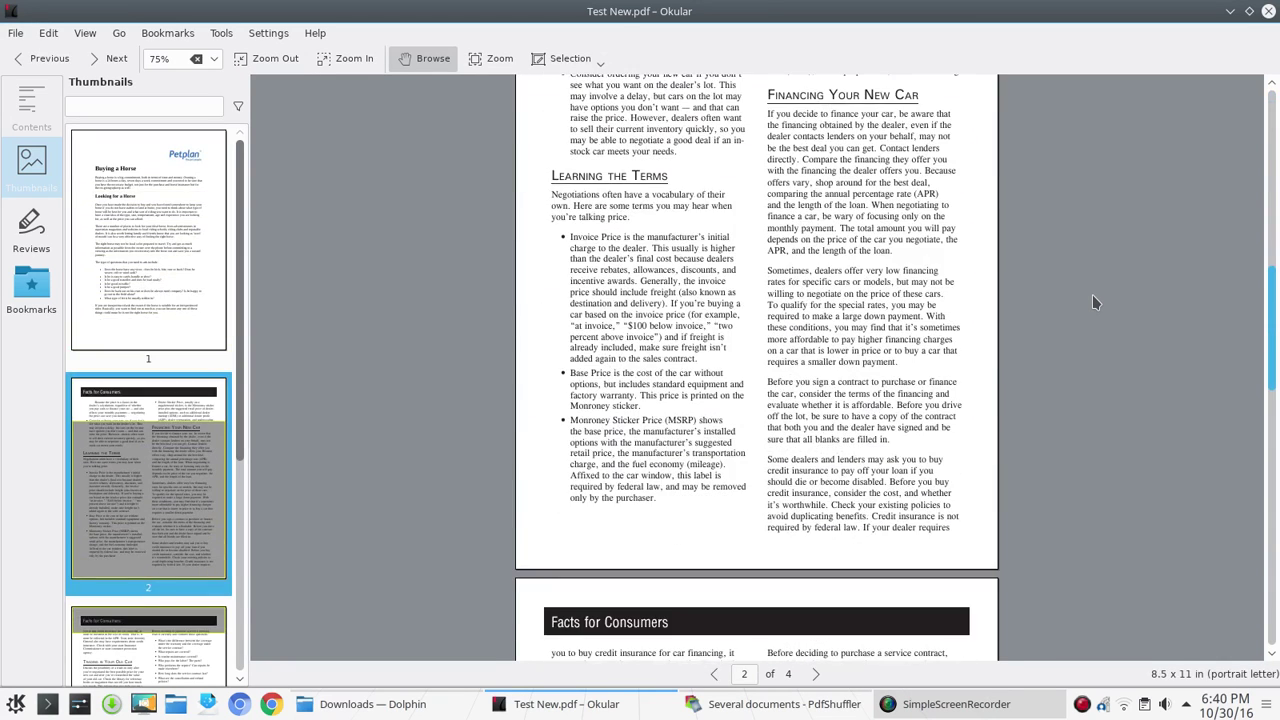
scroll(1093, 302, "down", 12)
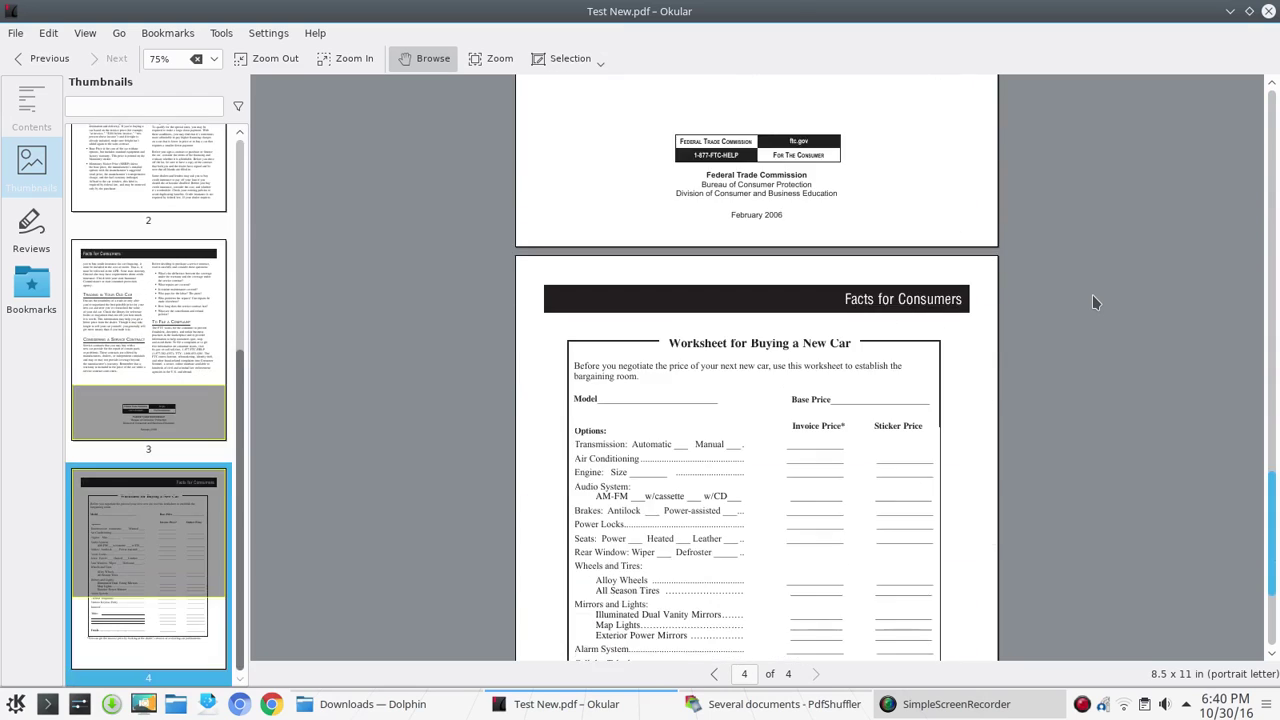
scroll(1092, 294, "up", 9)
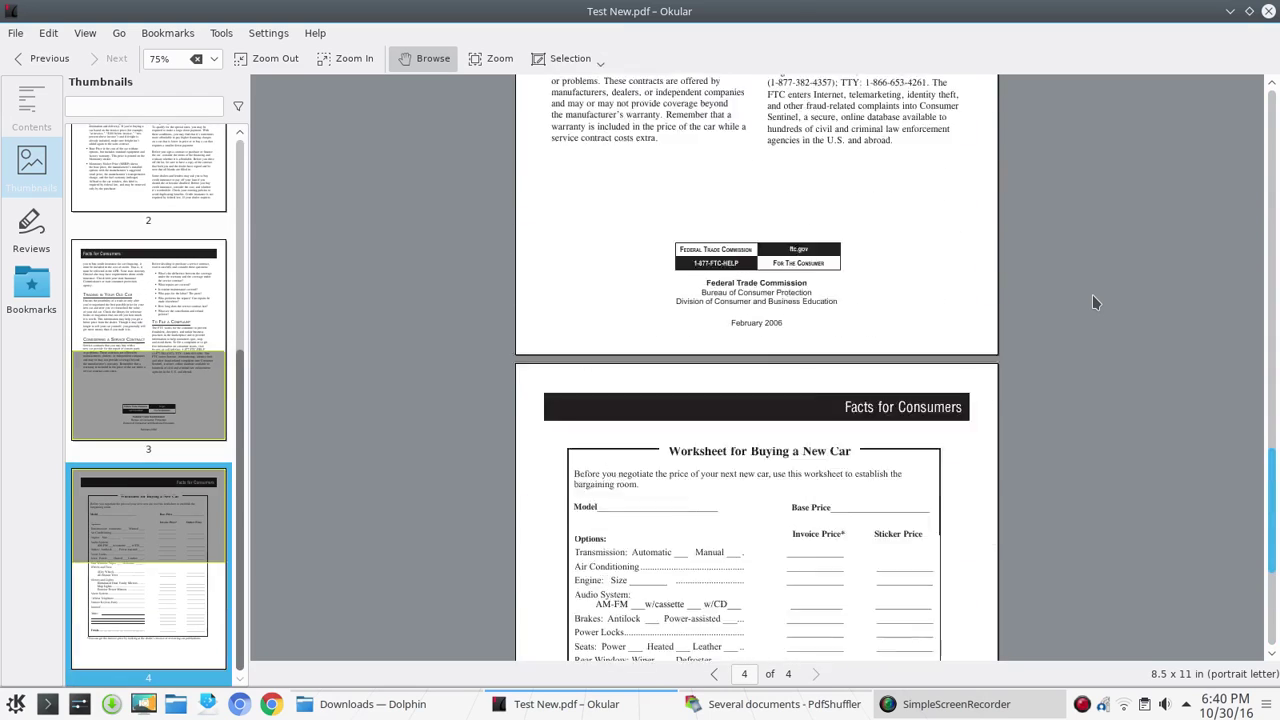
scroll(1093, 302, "down", 5)
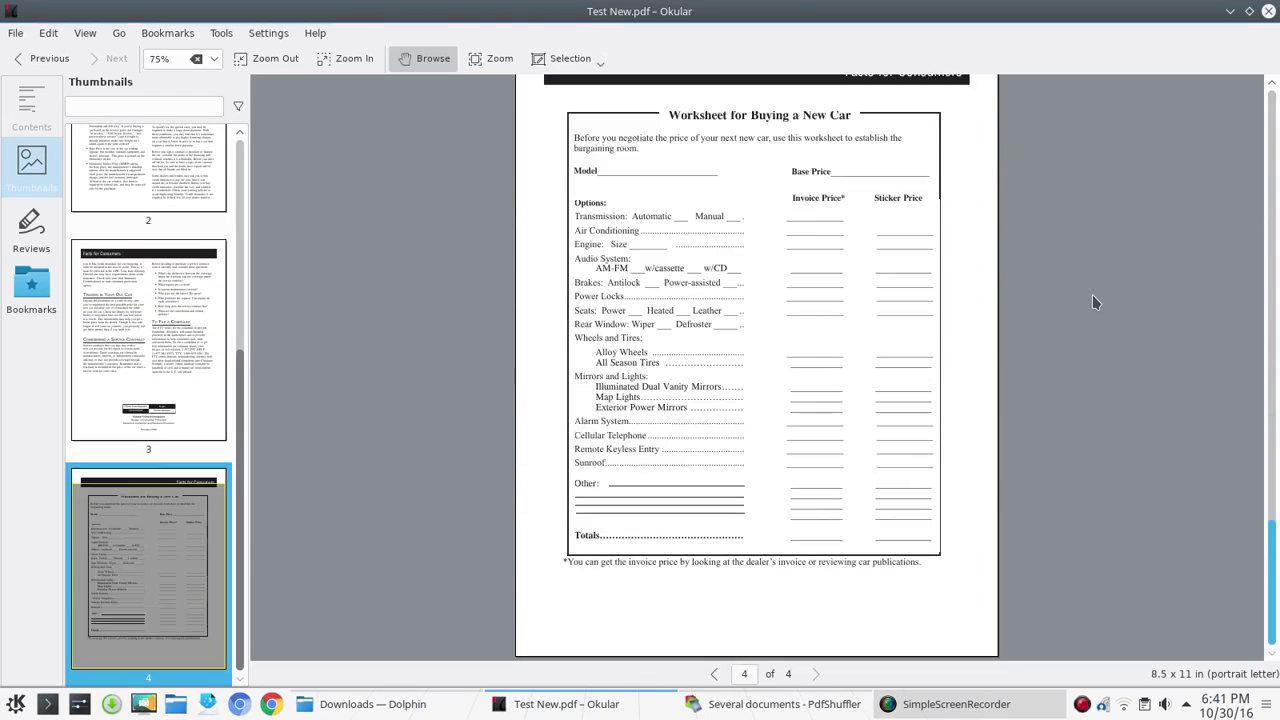
scroll(1093, 302, "up", 8)
scroll(1093, 302, "up", 12)
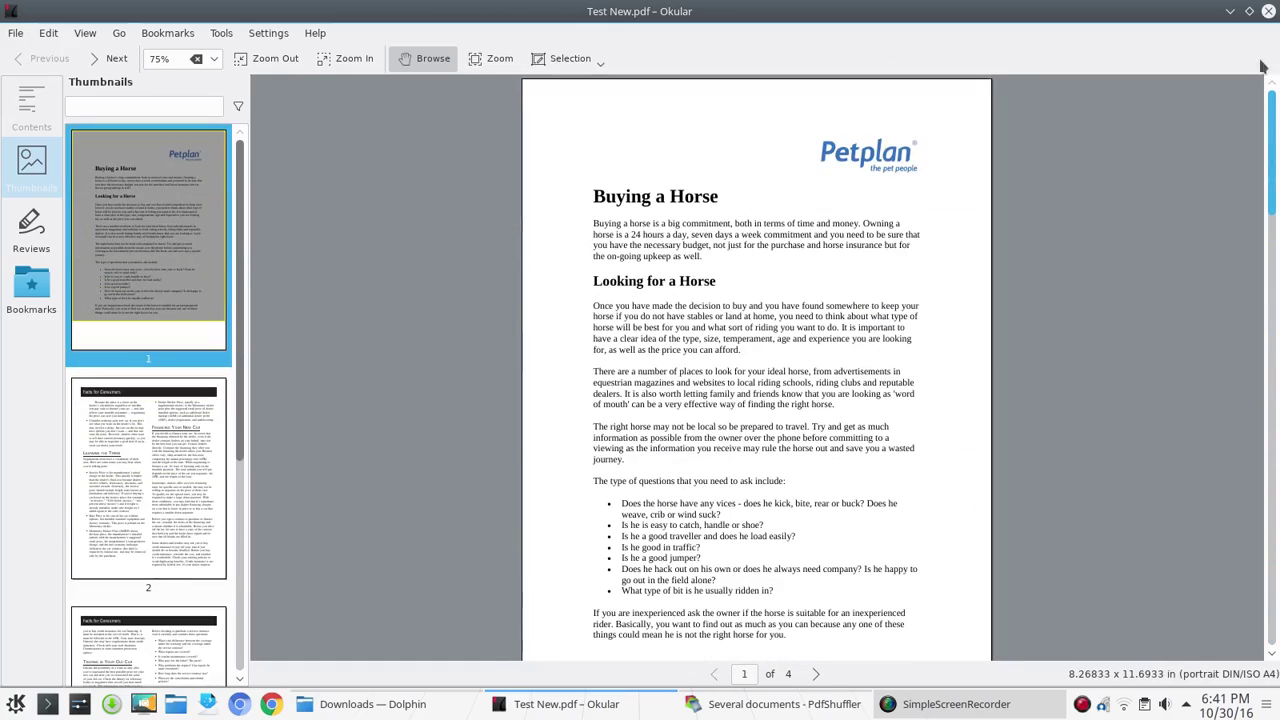
left_click(1268, 11)
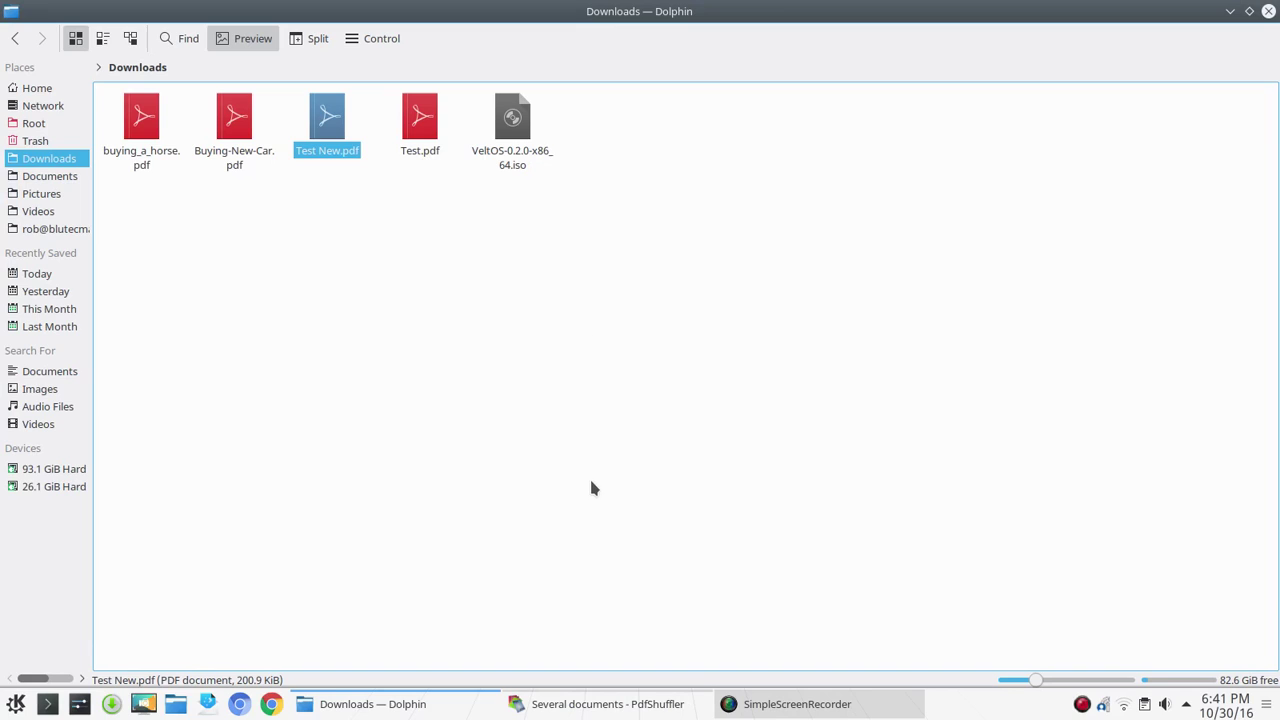